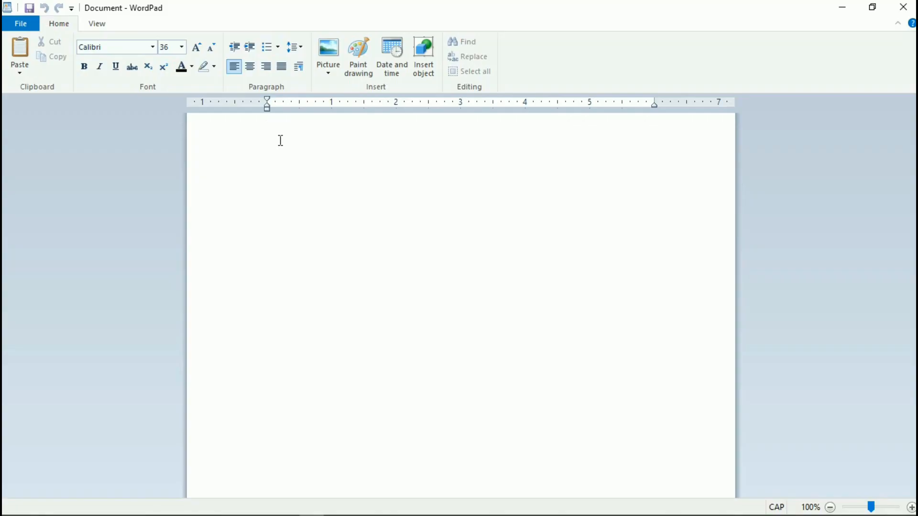
- Write H2O on the first line of the document
type("h")
key("BackSpace")
type("H2O")
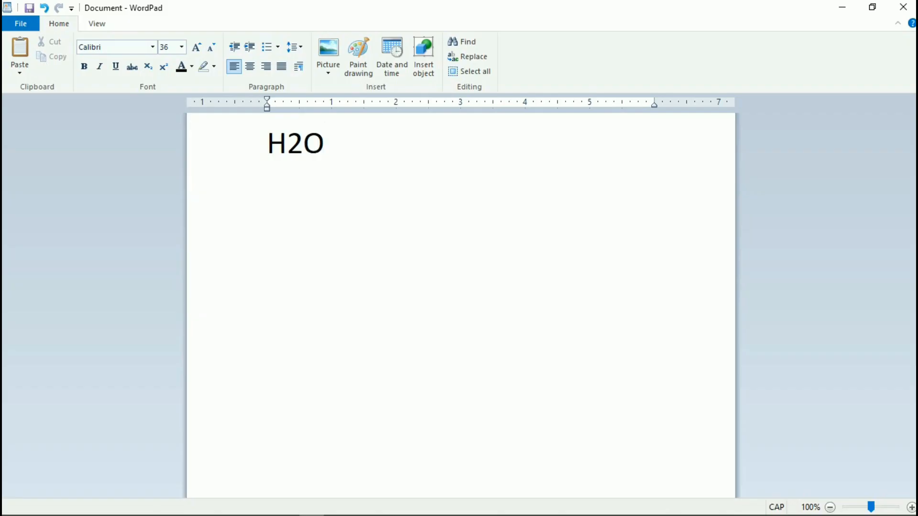
- Enlarge the H2O text to font size 140
left_click_drag(266, 143, 324, 151)
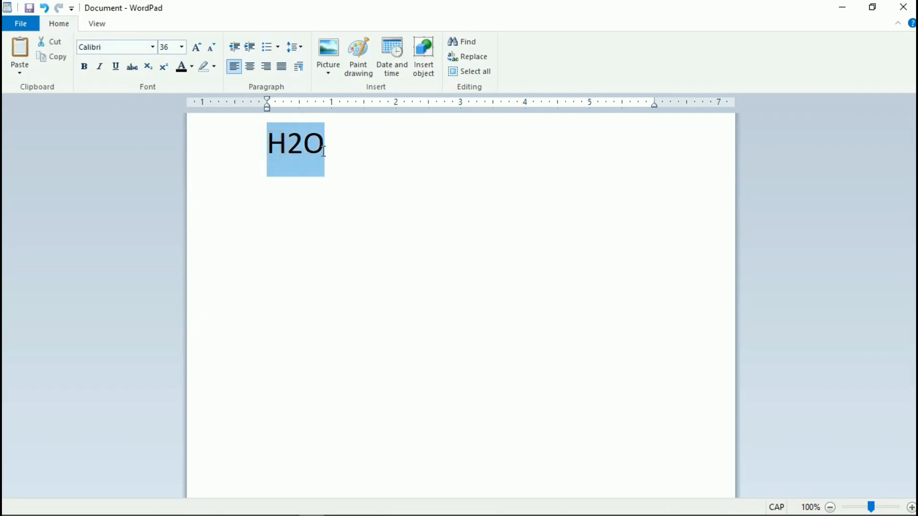
key("ctrl+shift+period")
key("ctrl+shift+period")
key("ctrl+shift+period")
key("ctrl+shift+period")
key("ctrl+shift+period")
key("ctrl+shift+period")
key("ctrl+shift+period")
key("ctrl+shift+period")
key("ctrl+shift+period")
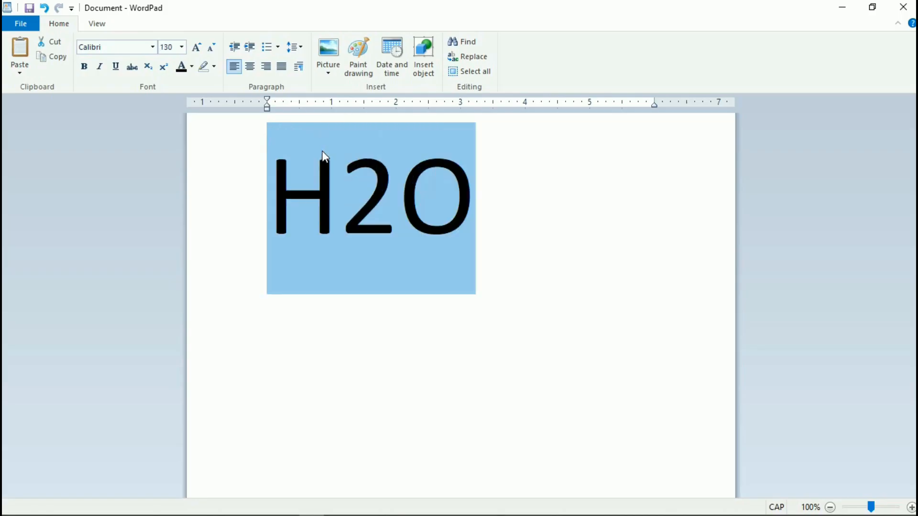
- Format only the 2 in H2O as subscript
left_click(408, 217)
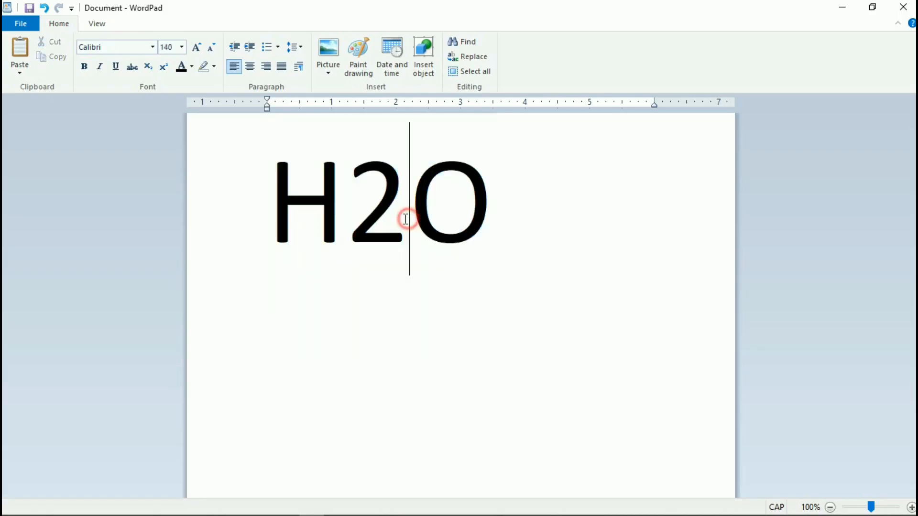
left_click_drag(350, 211, 410, 218)
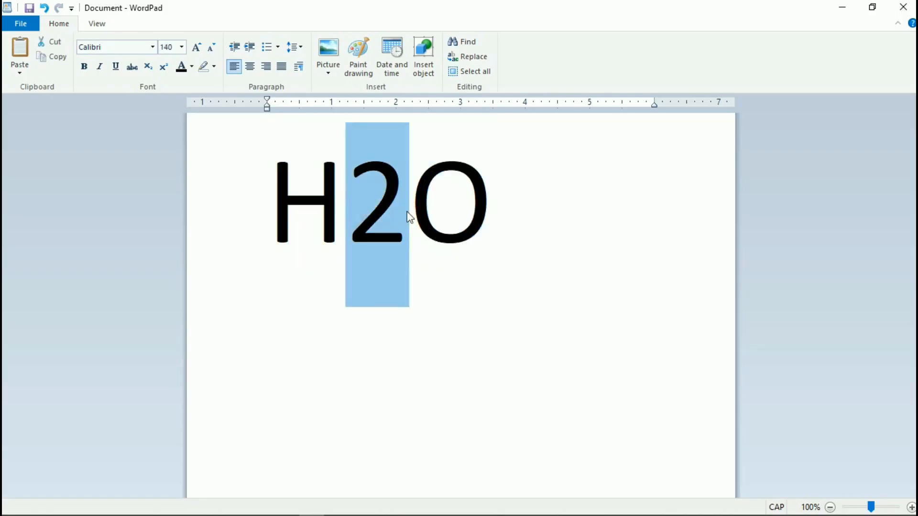
left_click(434, 224)
left_click_drag(345, 225, 420, 234)
left_click(406, 233)
left_click_drag(349, 225, 407, 233)
left_click(149, 71)
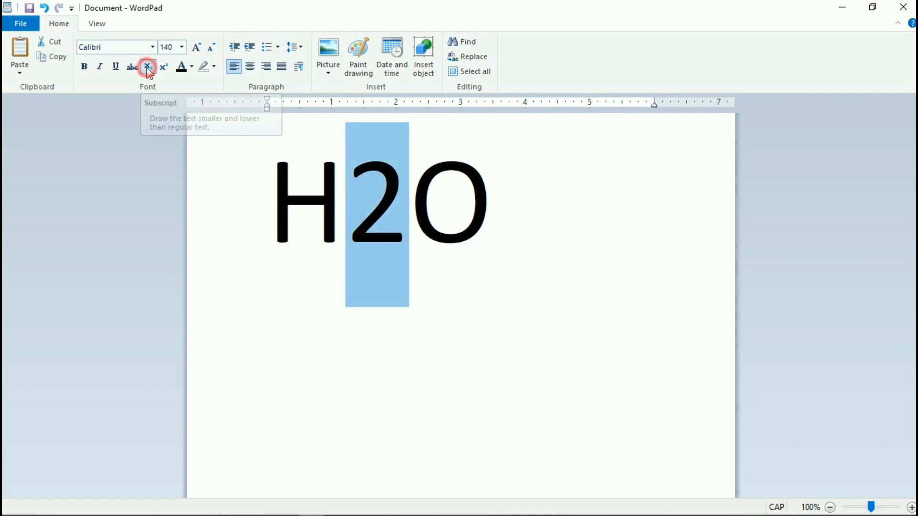
left_click(464, 205)
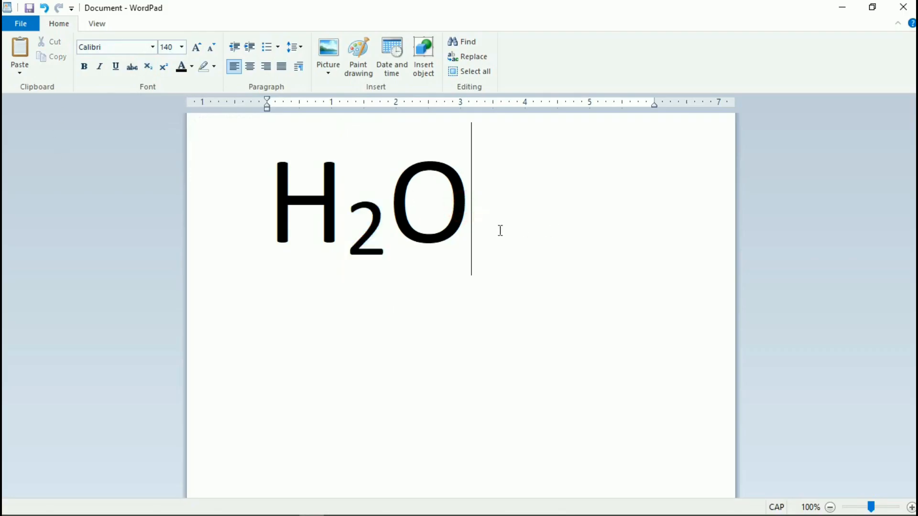
- Add X2 on a new line below H2O and format its 2 as superscript
left_click(280, 215)
left_click(462, 221, "shift")
left_click(494, 223)
type("X2")
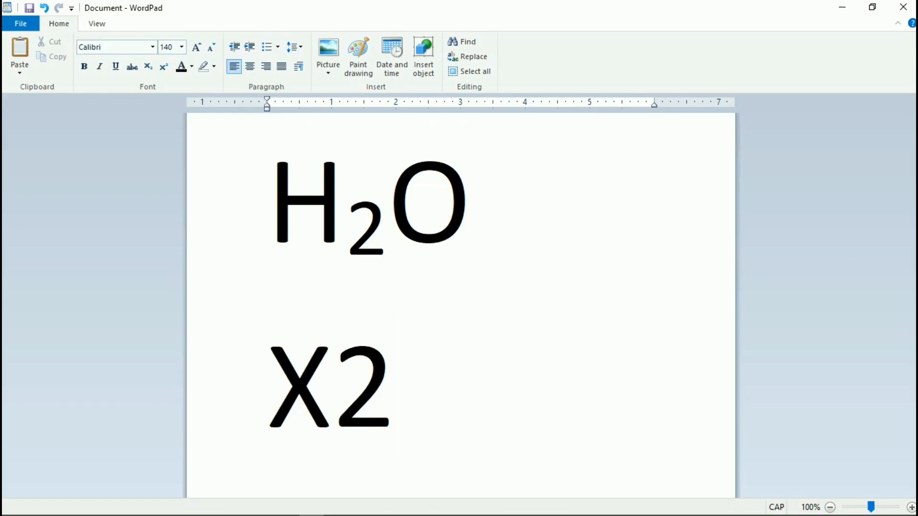
key("shift+Left")
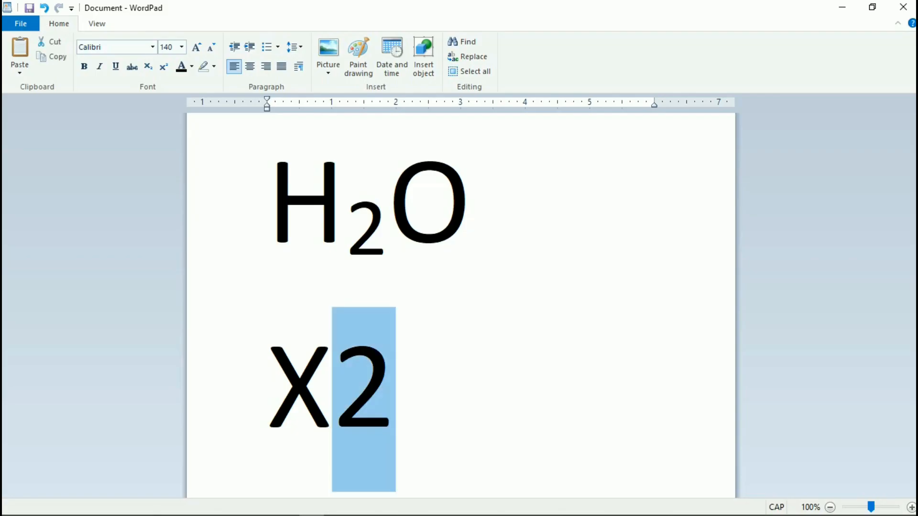
left_click(165, 67)
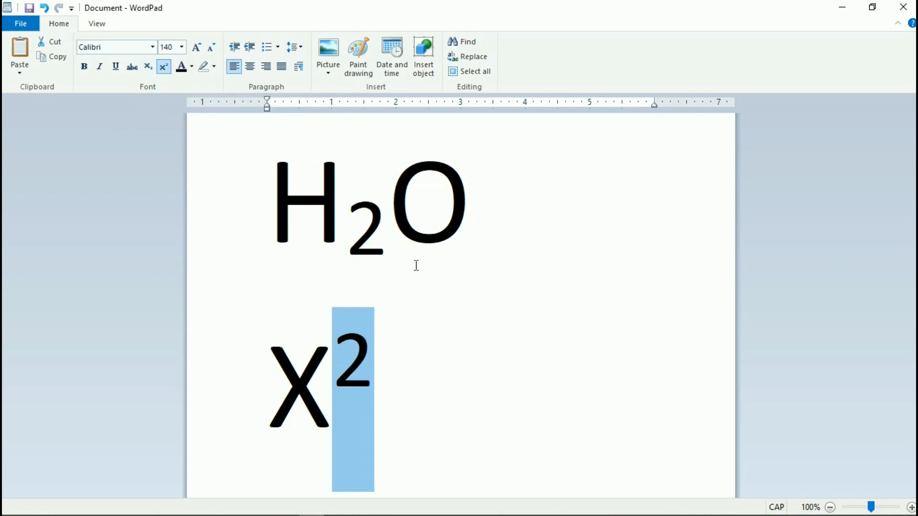
left_click(380, 352)
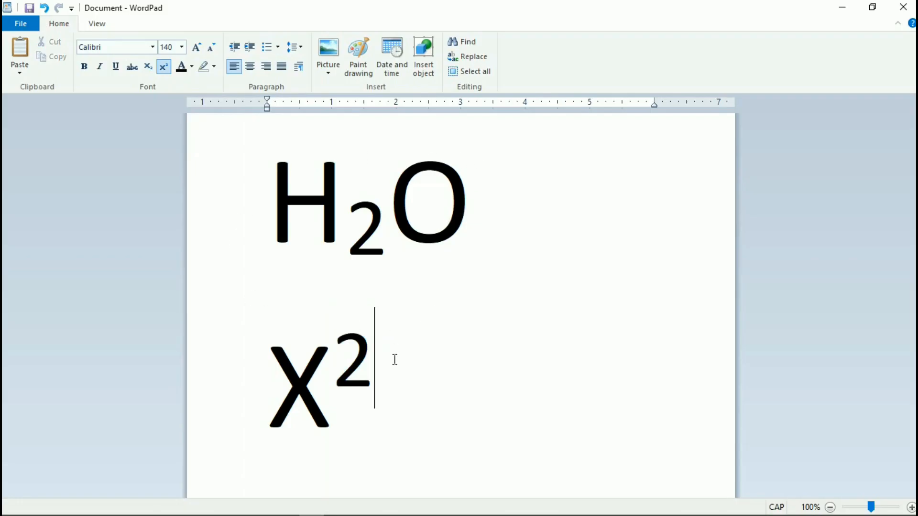
- Delete both formula lines and start a list with round bullets on the empty page
left_click_drag(375, 383, 242, 208)
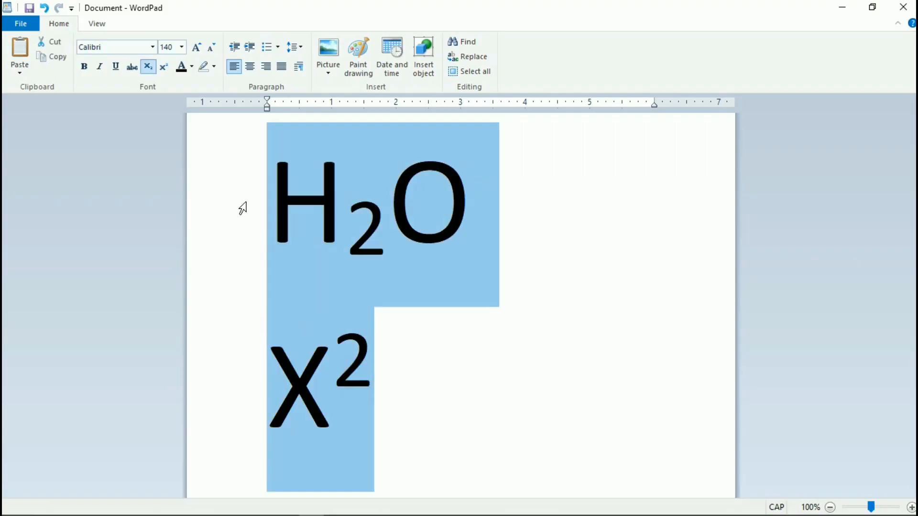
key("Delete")
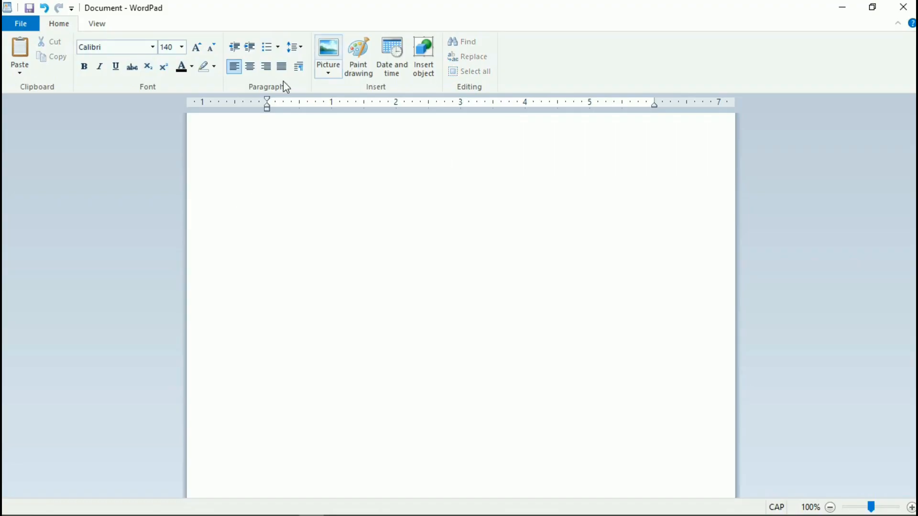
left_click(279, 48)
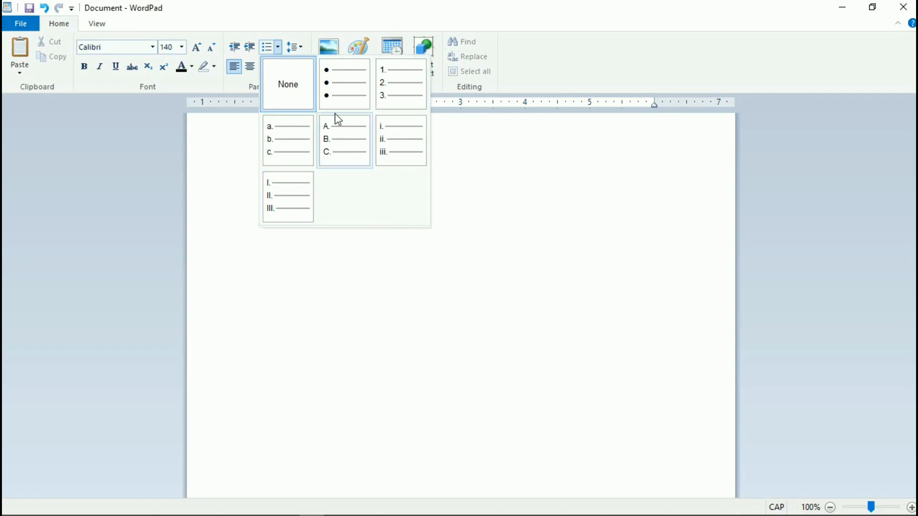
left_click(345, 95)
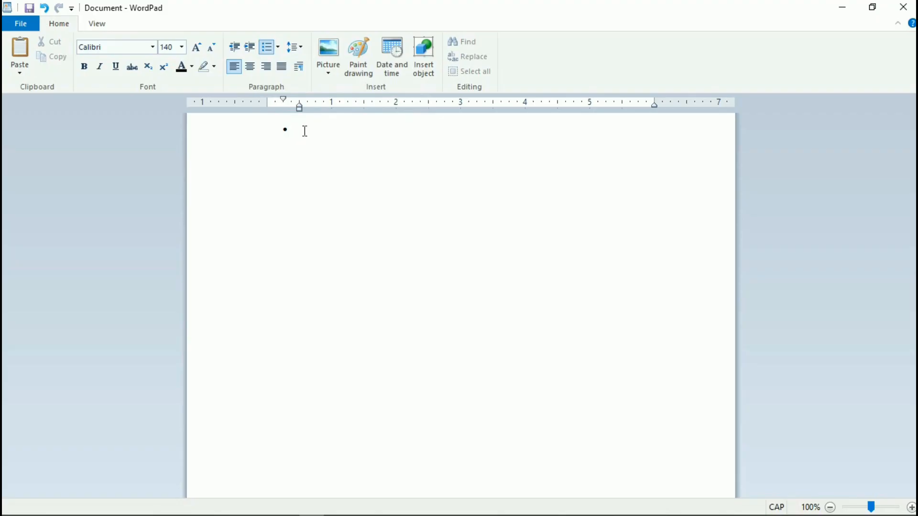
- Enter five list items: THIS IS MY FIRST WEB PAGE, THIS IS SDFSDF, DSFSDFA, SFSAFSDF and SDFSDFSDFS
left_click(310, 125)
type("THI")
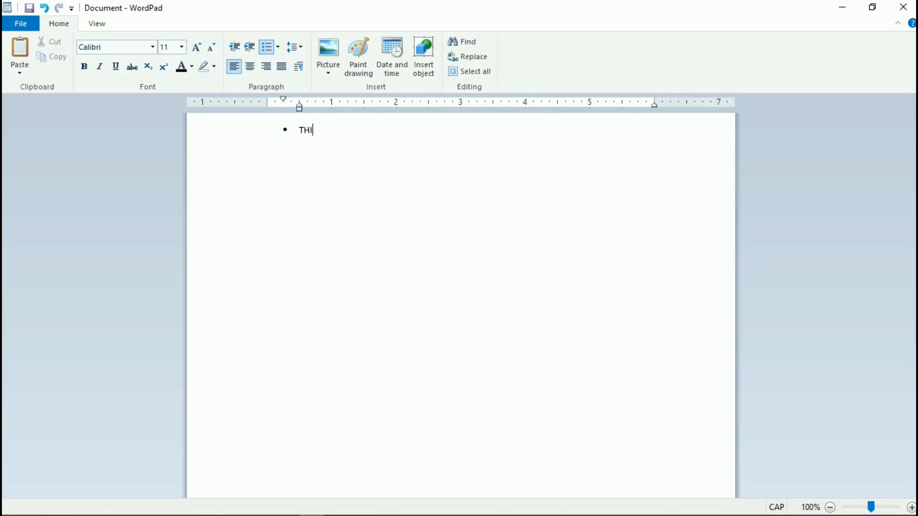
type("S IS MY FIRST WEB PAGE ")
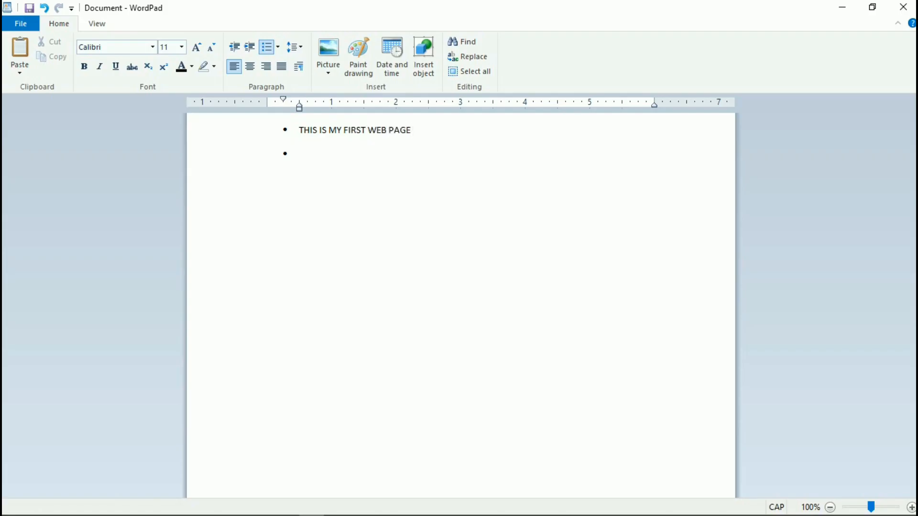
type("THIS IS SDFSDF DSFSDFA SFSAFSDF")
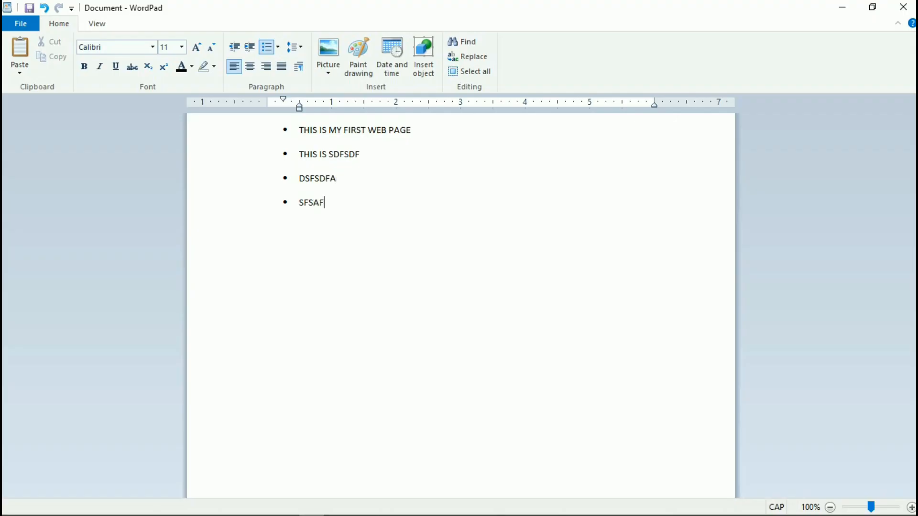
key("Return")
type("SDFSDFSDFS")
- Try the 1-2-3, i-ii-iii and a-b-c numbering styles in turn on all five list items
left_click_drag(365, 227, 266, 137)
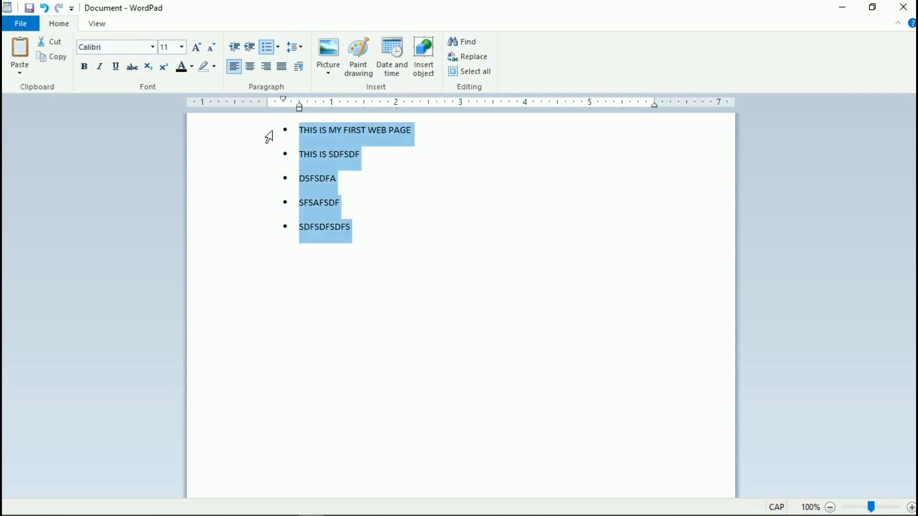
left_click(277, 45)
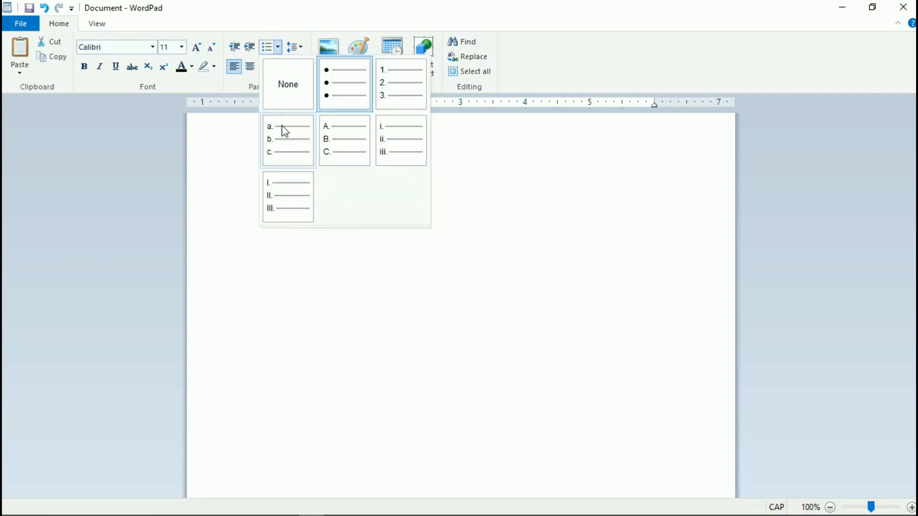
left_click(406, 90)
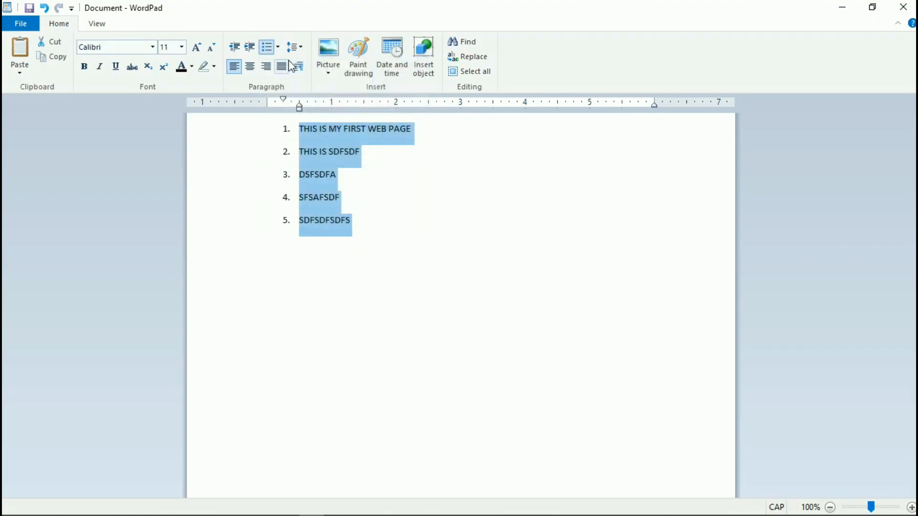
left_click(276, 46)
left_click(409, 151)
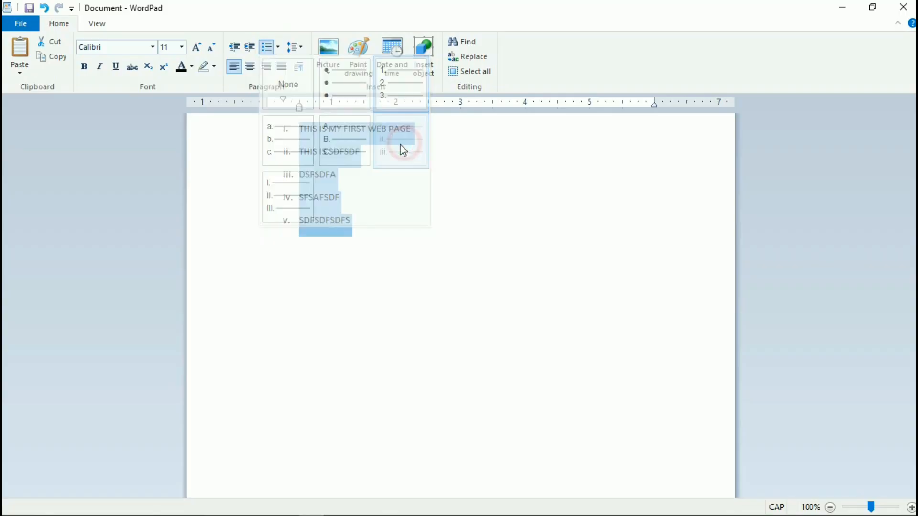
left_click(278, 47)
left_click(280, 147)
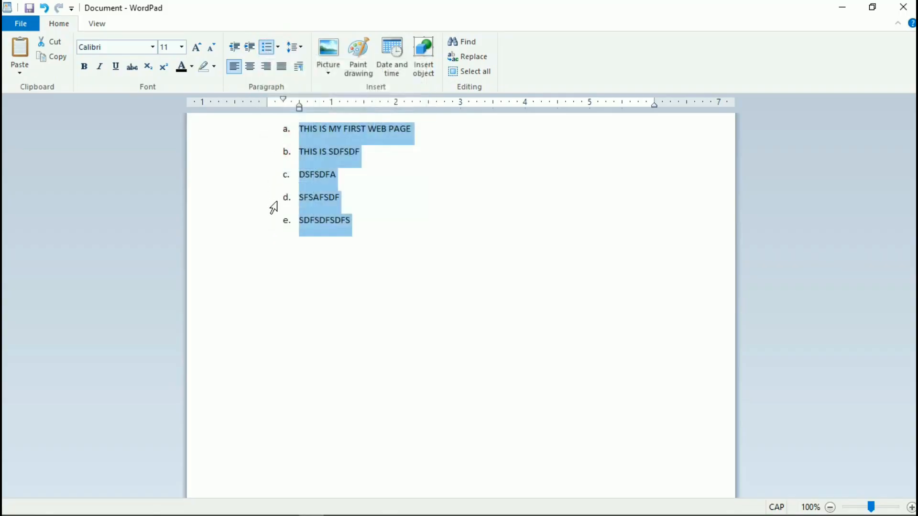
- Number the five list items with uppercase Roman numerals (I, II, III)
left_click(278, 47)
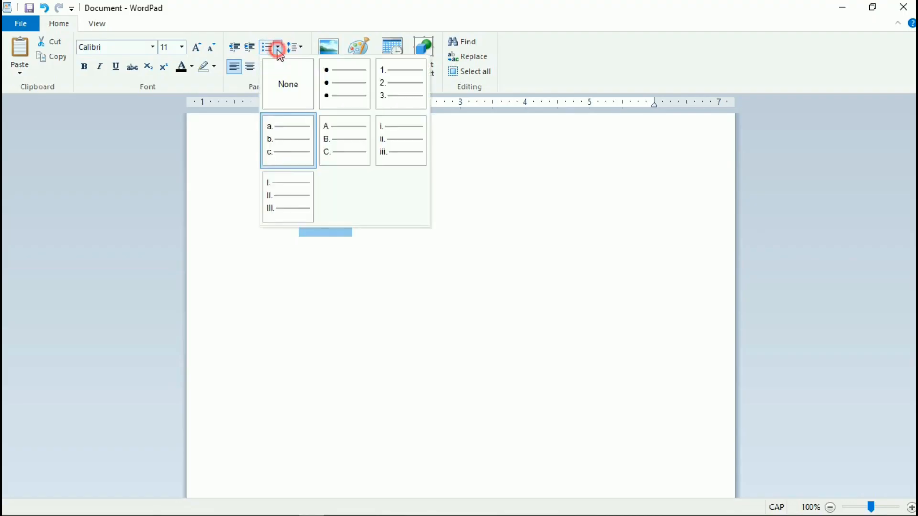
left_click(293, 197)
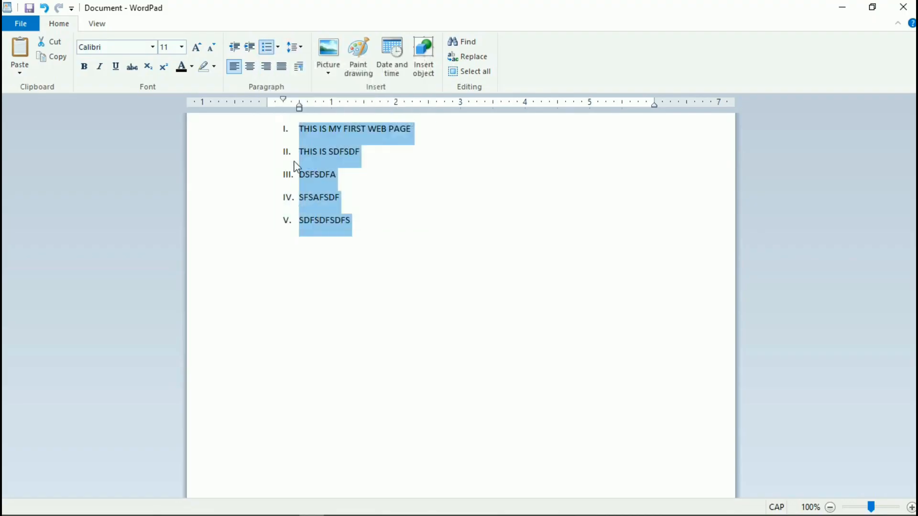
left_click(358, 218)
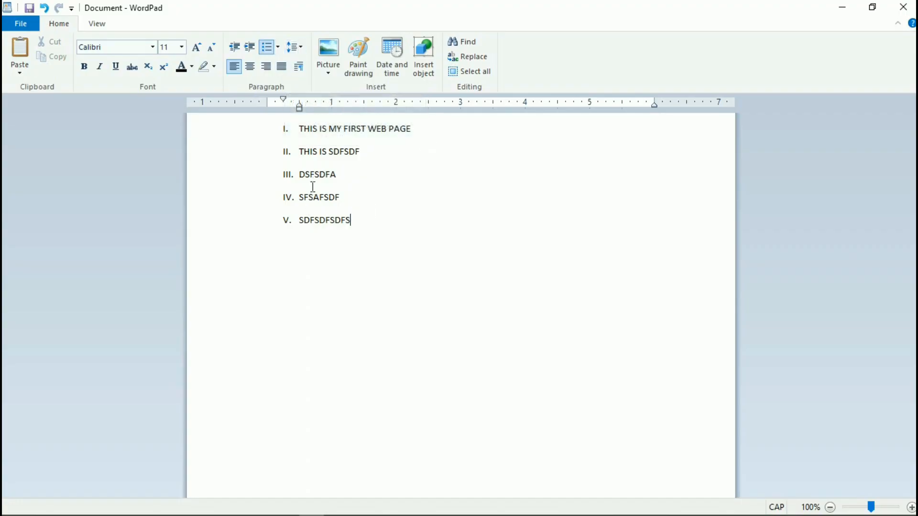
- Set the line spacing of all five list items to 2
triple_click(300, 130)
triple_click(304, 153)
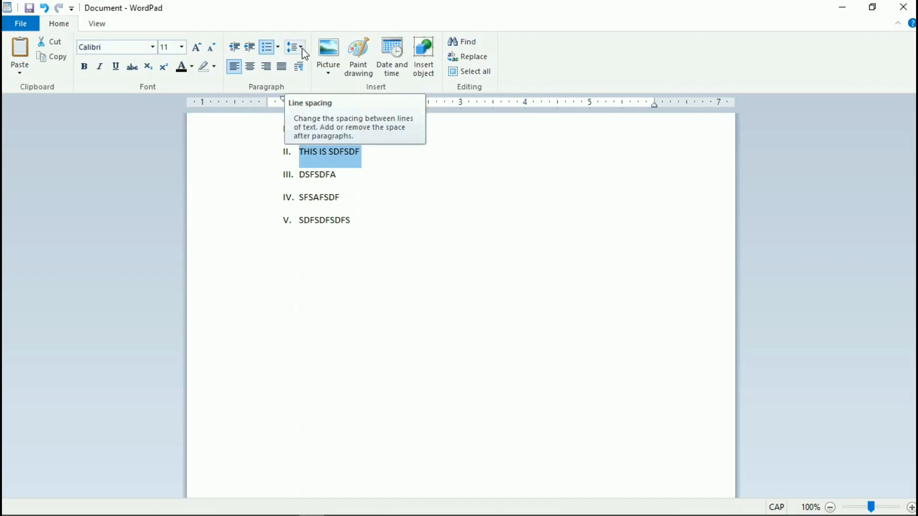
left_click(347, 220)
left_click_drag(368, 220, 300, 134)
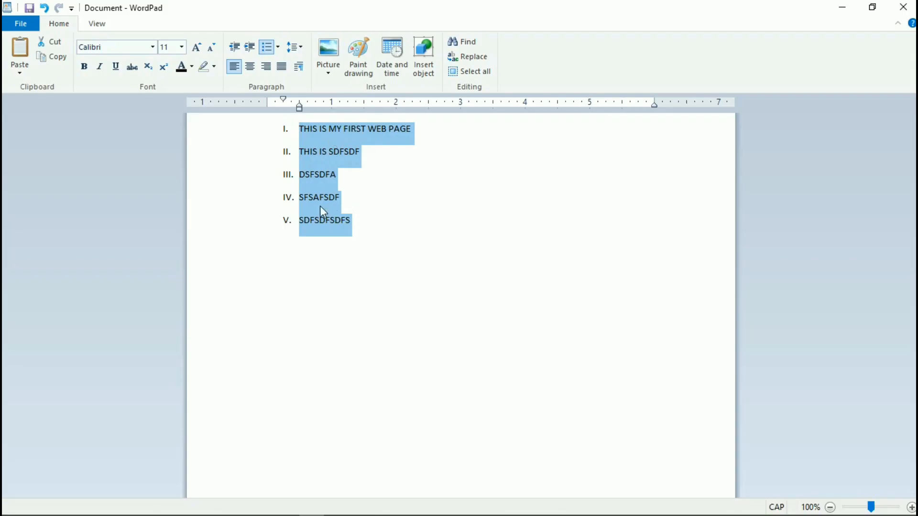
left_click(299, 47)
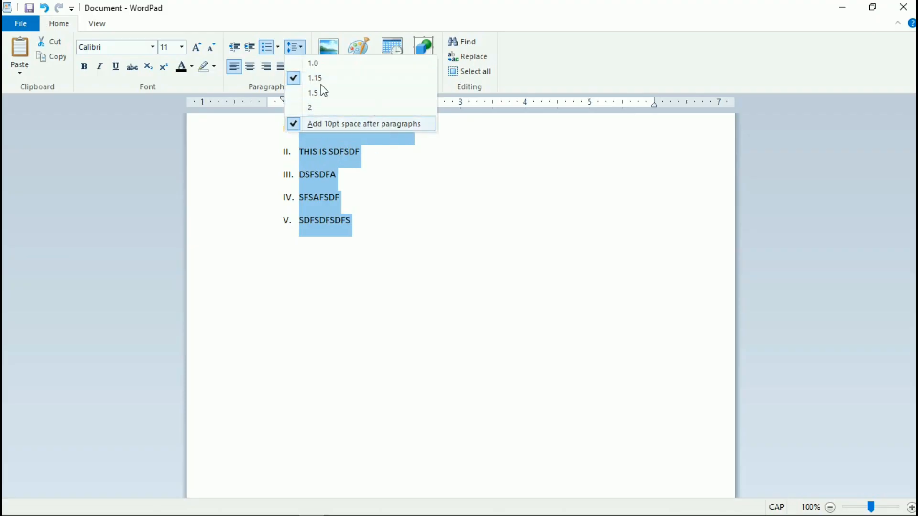
left_click(312, 109)
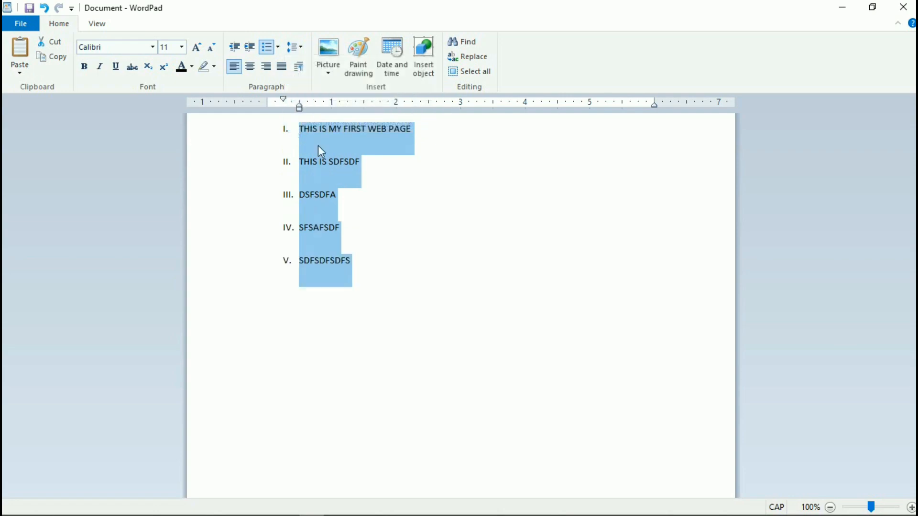
- Set the list's line spacing to 1.0 and remove the 10pt space after paragraphs
left_click(295, 47)
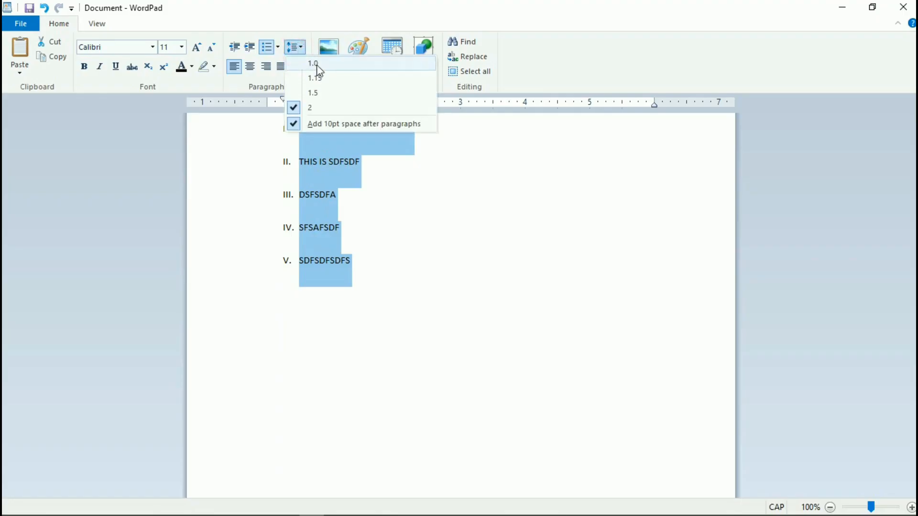
left_click(316, 64)
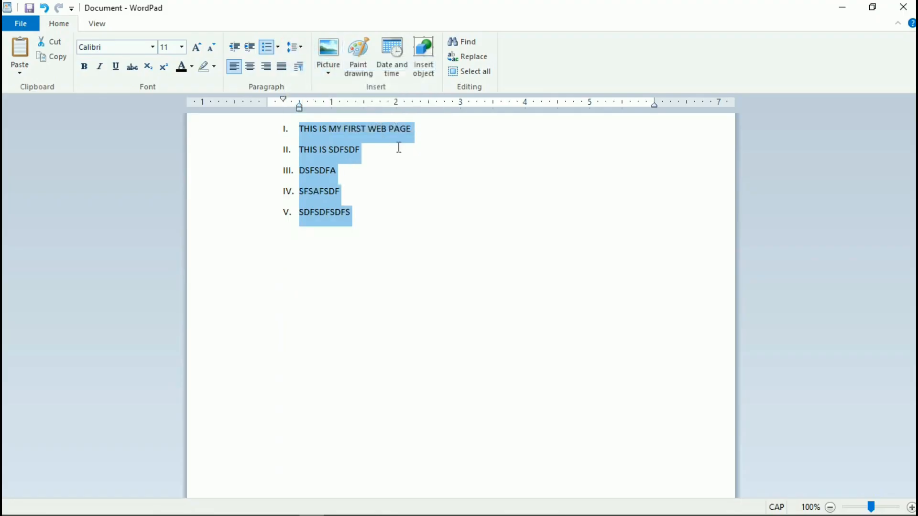
left_click(293, 48)
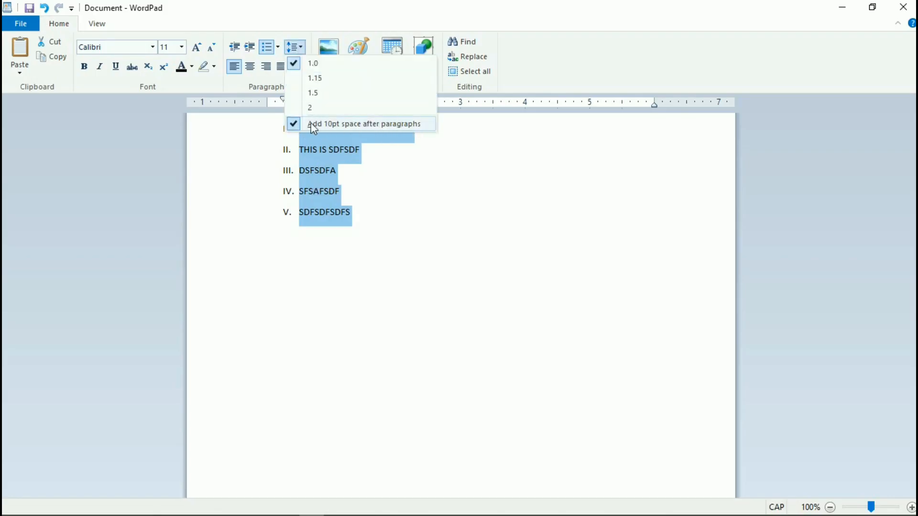
left_click(298, 125)
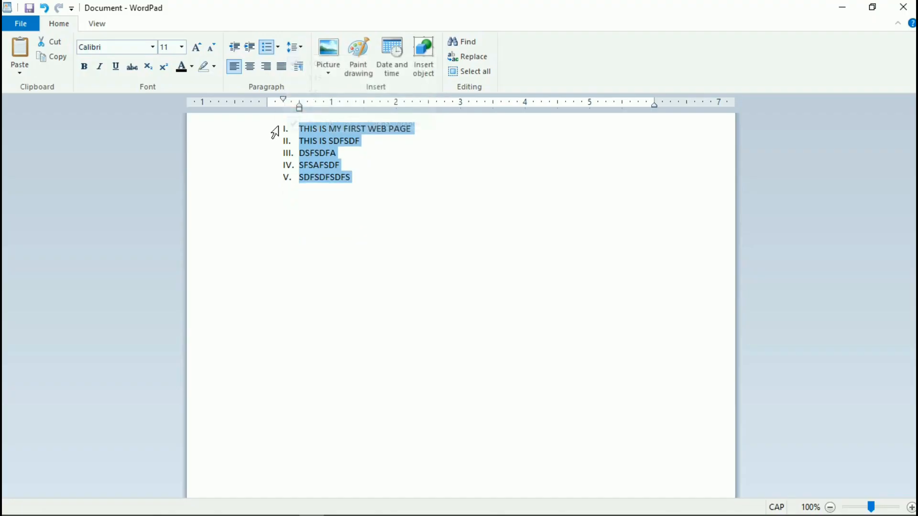
- Try line spacings of 2, 1.5 and 1.15 in turn on all five list items
left_click(368, 178)
left_click_drag(355, 178, 295, 130)
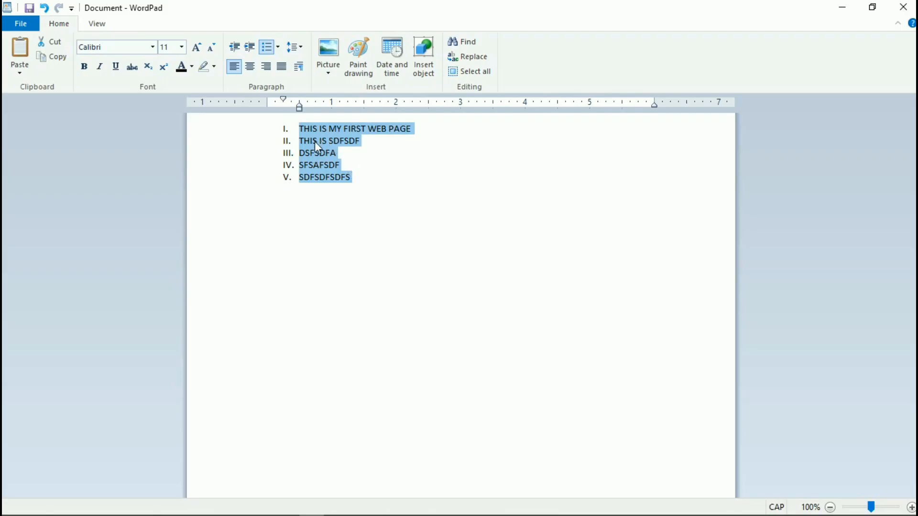
left_click(300, 48)
left_click(309, 109)
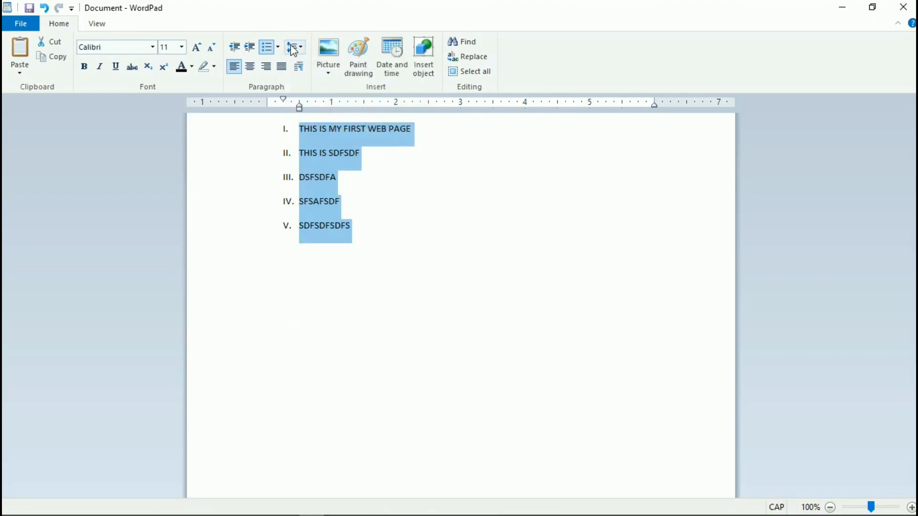
left_click(295, 47)
left_click(317, 94)
left_click(295, 46)
left_click(330, 78)
- Set the list's line spacing to 1.0 and add 10pt space after paragraphs
left_click(298, 52)
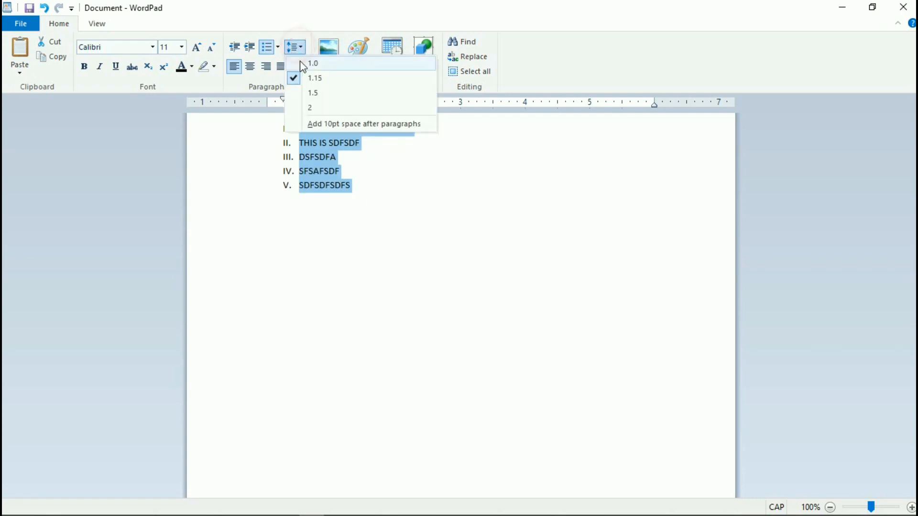
left_click(302, 63)
left_click(298, 51)
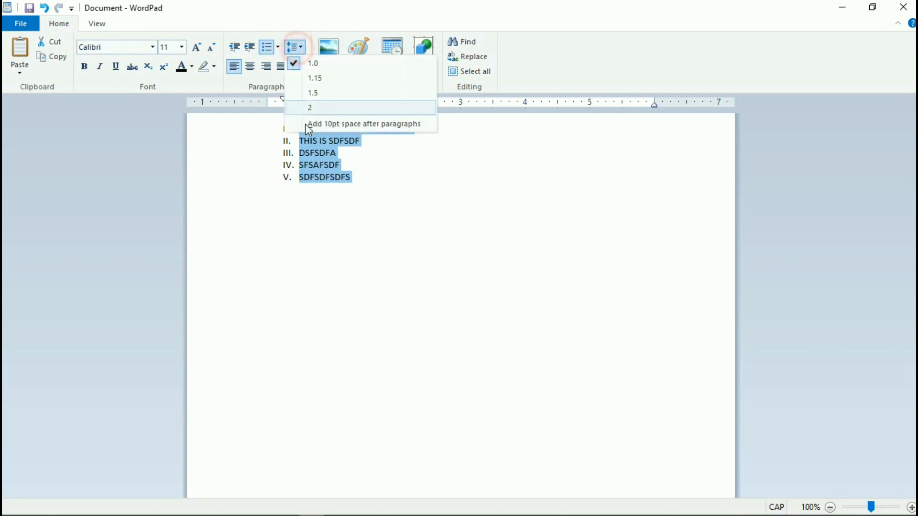
left_click(296, 123)
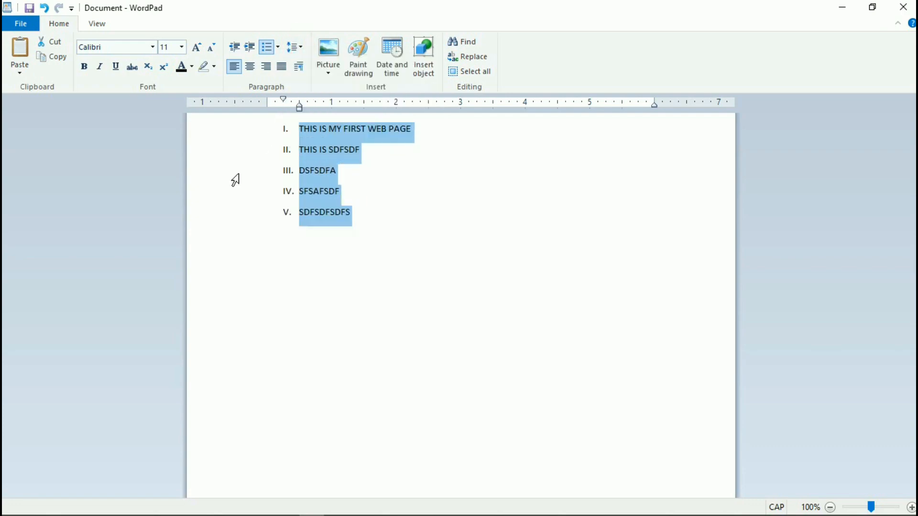
- Delete all five list items and remove the list formatting from the empty line
left_click(358, 215)
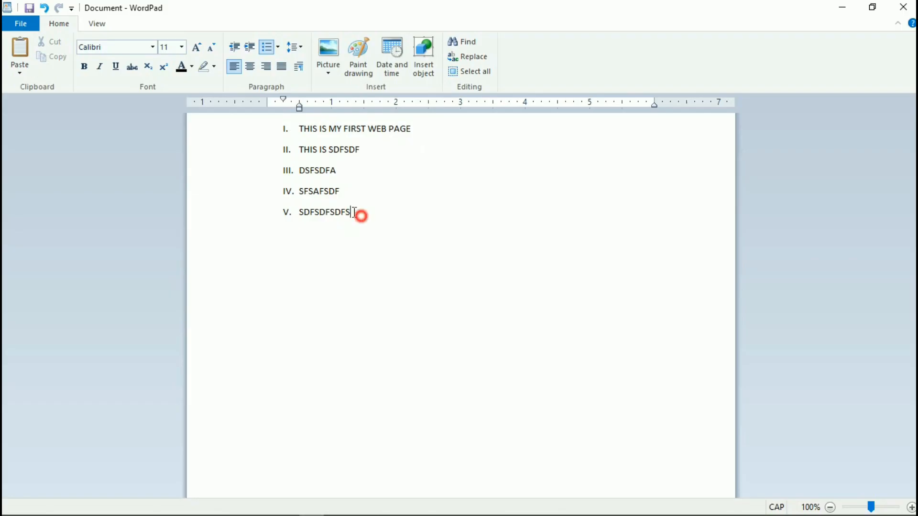
left_click_drag(361, 215, 266, 139)
key("BackSpace")
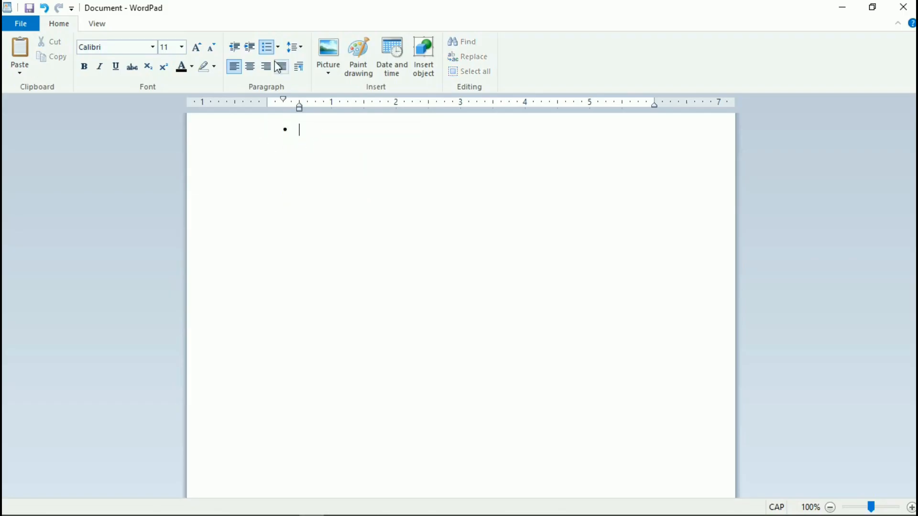
left_click(267, 48)
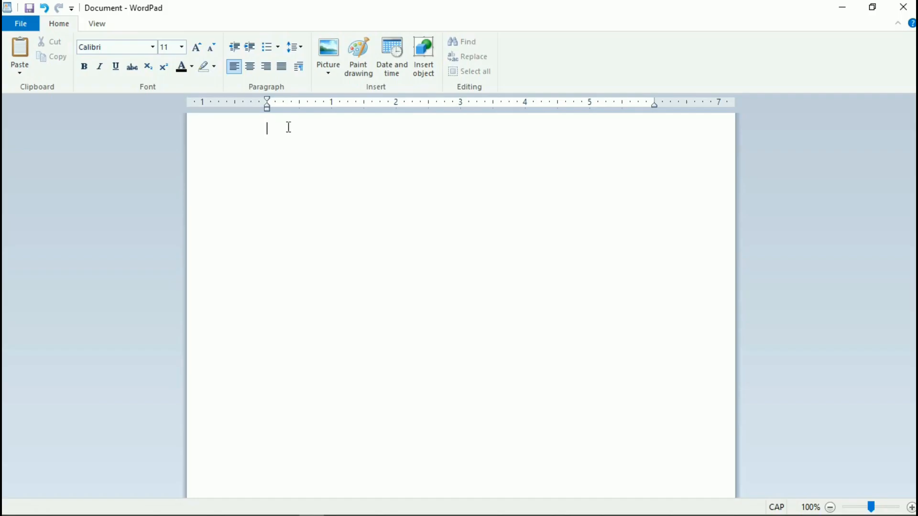
- Start a heading row with "Sr." and zoom the document to 150%
type("s")
key("BackSpace")
type("sR")
key("BackSpace")
key("BackSpace")
type("R")
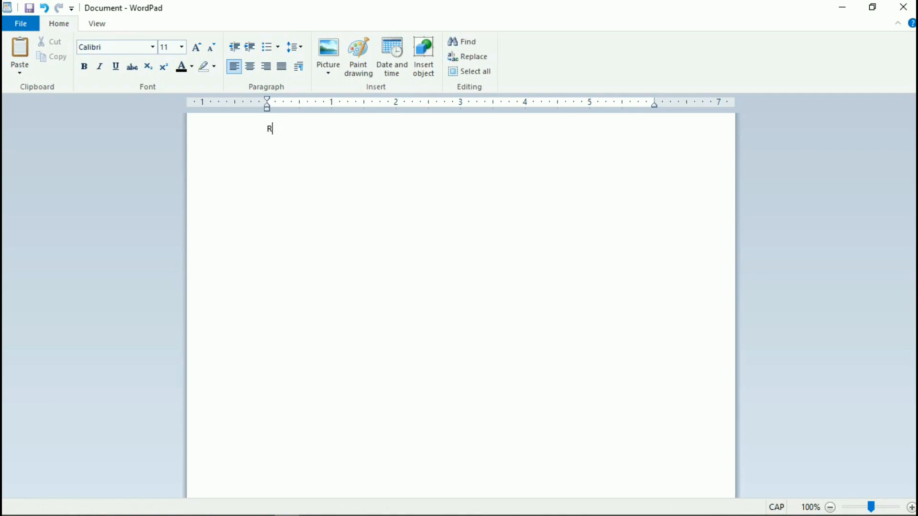
key("BackSpace")
type("sr.")
scroll(314, 215, "up", 5)
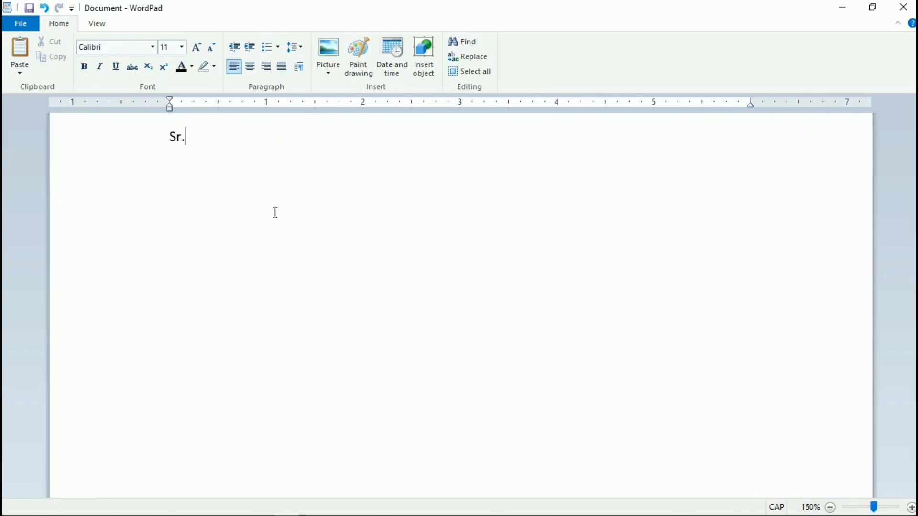
- Add the heading "Particulars" after "Sr.", aligned at the next tab stop
key("Tab")
type("p")
key("BackSpace")
key("Caps_Lock")
type("Particulars")
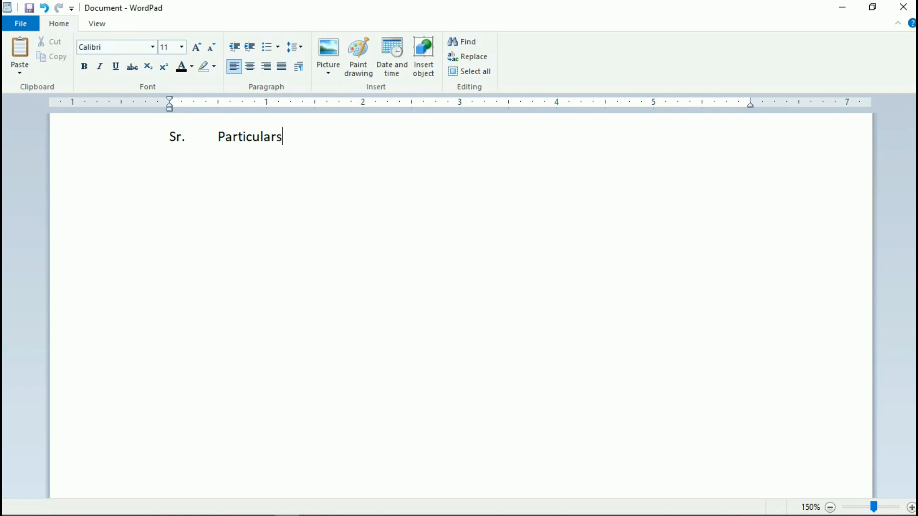
key("BackSpace")
type("s")
- Complete the heading row with "Fee" at the 3-inch mark and "Duration" at the 5-inch mark
key("Tab")
key("Tab")
key("Tab")
type("Fee")
key("Tab")
key("Tab")
key("Tab")
key("Tab")
type("pag")
key("BackSpace")
key("BackSpace")
key("BackSpace")
type("Duration")
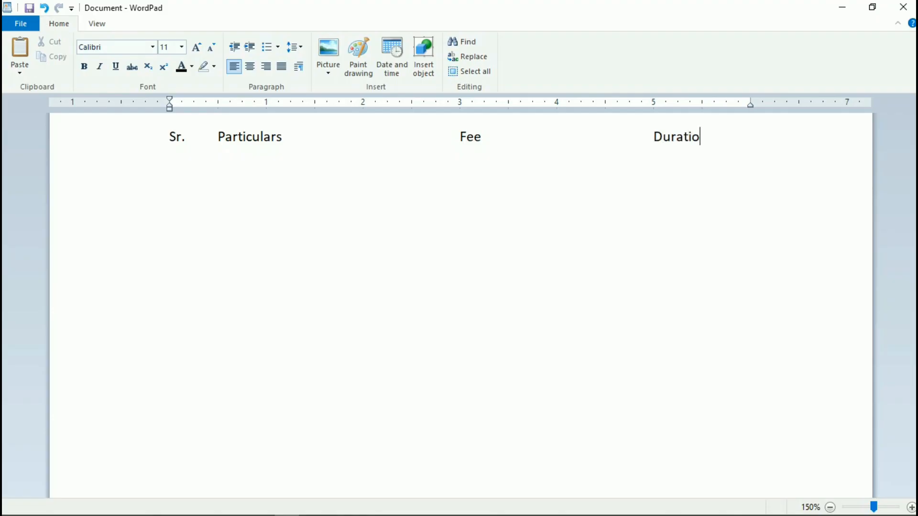
- Start a new row with "1." under Sr. and "Basic course" under Particulars
key("Return")
type("1.")
key("Tab")
type("Basic course")
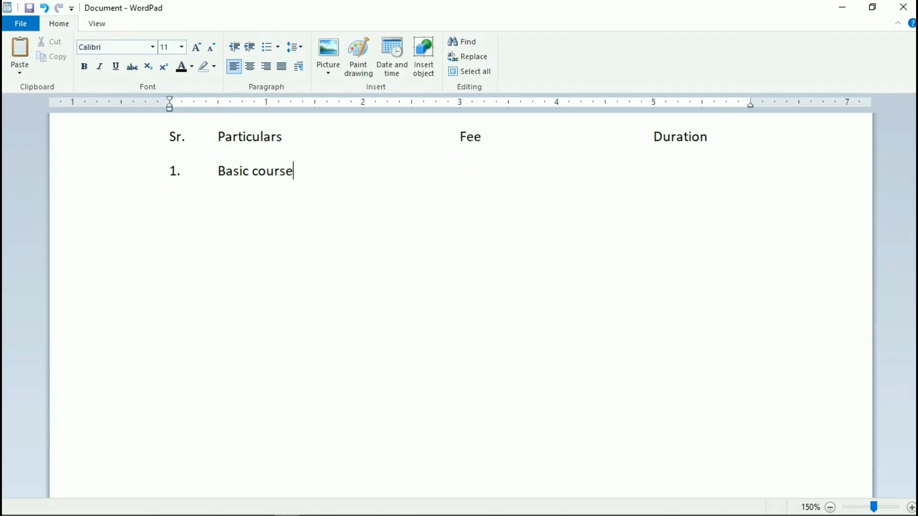
- Complete row 1 with "500/-" under Fee and "3 Months" under Duration
key("Tab")
key("Tab")
key("Tab")
type("500/-")
key("Tab")
key("Tab")
key("Tab")
key("Tab")
type("3 Months")
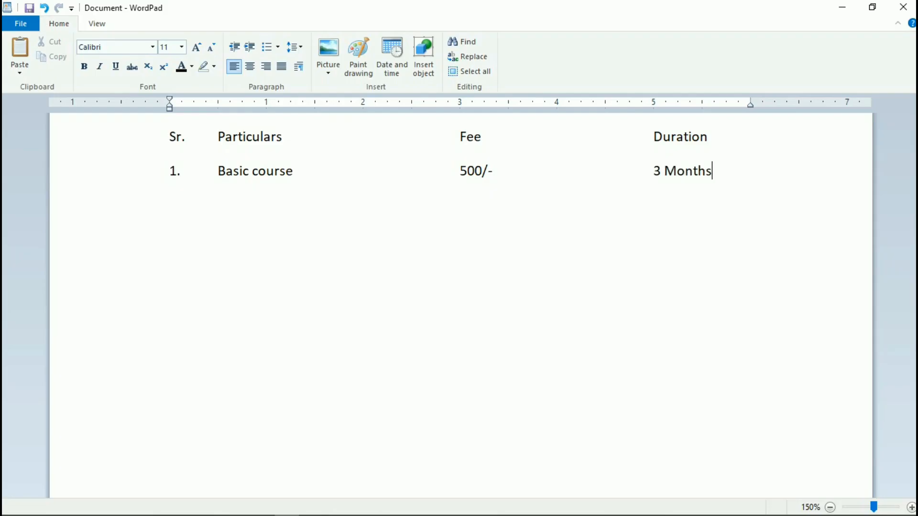
- Start a second row with "2." under Sr. and "Tally Erp - 9" under Particulars
key("Return")
type("2.")
key("Tab")
type("Tally Erp ")
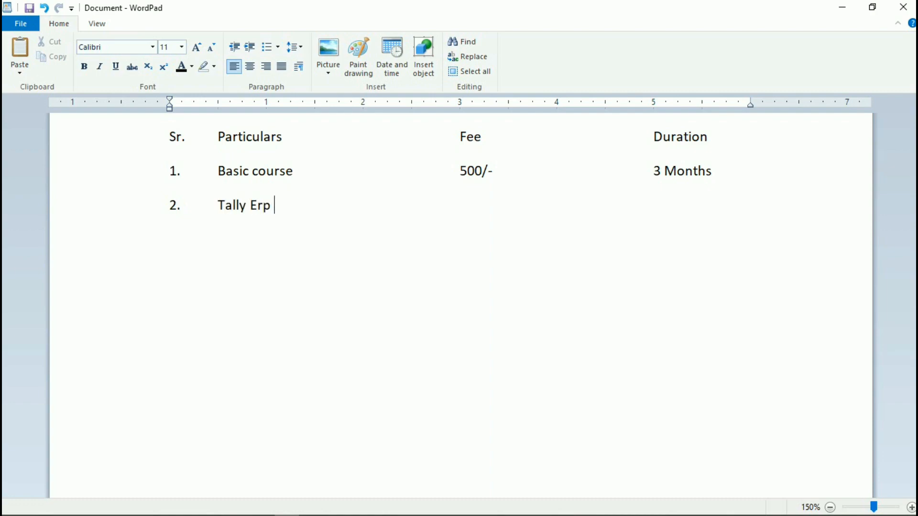
type("- 9")
- Complete row 2 with "500/-" under Fee and "3 Month" under Duration
key("Tab")
key("Tab")
key("Tab")
key("Tab")
type("500/-")
key("Tab")
key("Tab")
key("Tab")
type("3 Month")
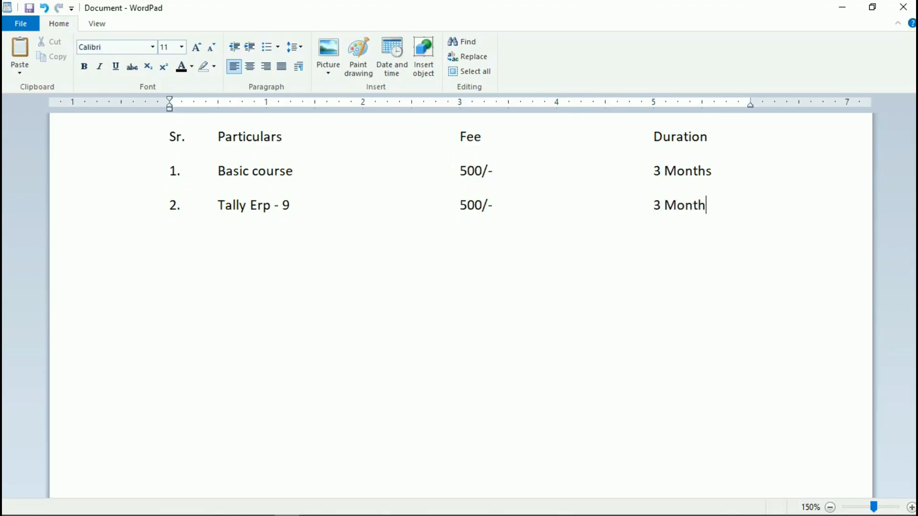
- Insert the owl picture from the Desktop folder "illustrater projects" at the end of the document
key("Up")
key("Up")
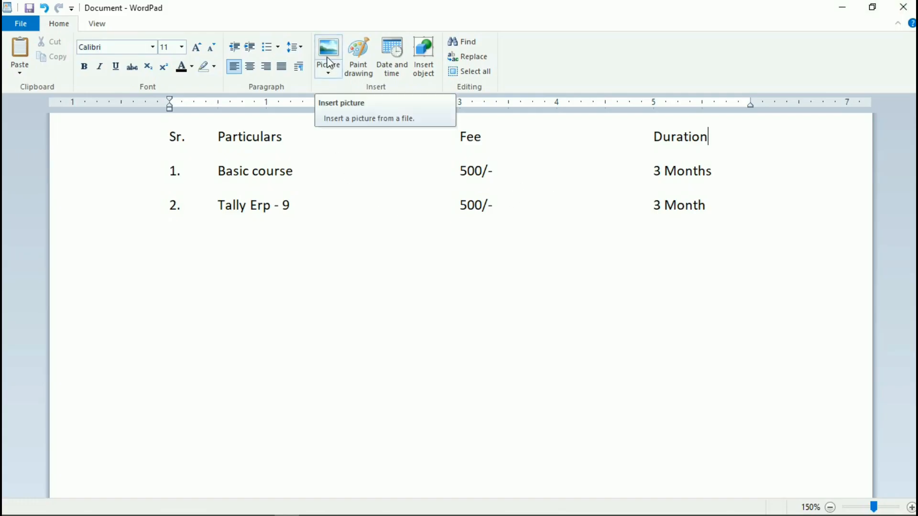
left_click(768, 237)
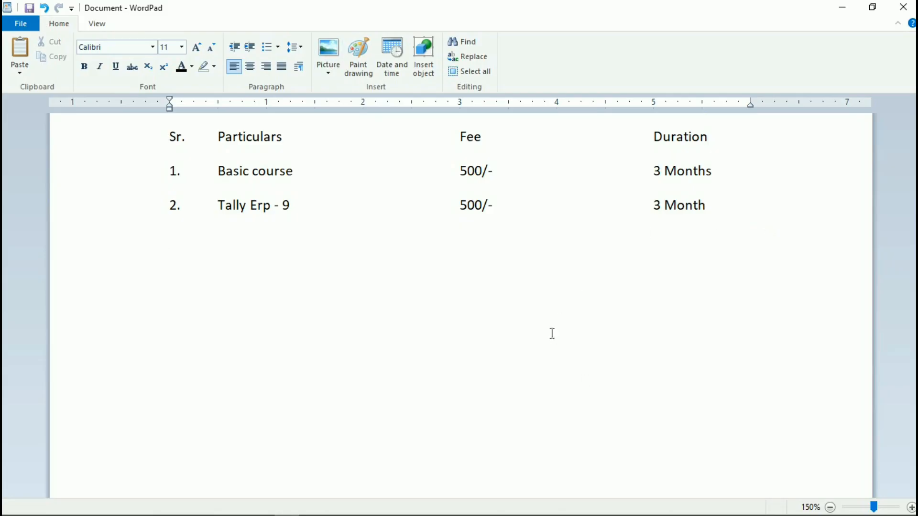
left_click(337, 64)
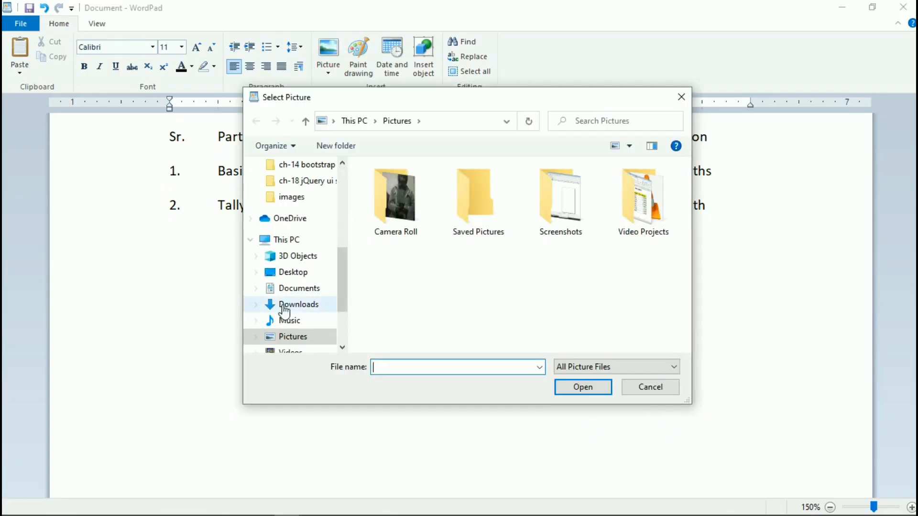
scroll(296, 306, "down", 3)
left_click(315, 297)
left_click(293, 182)
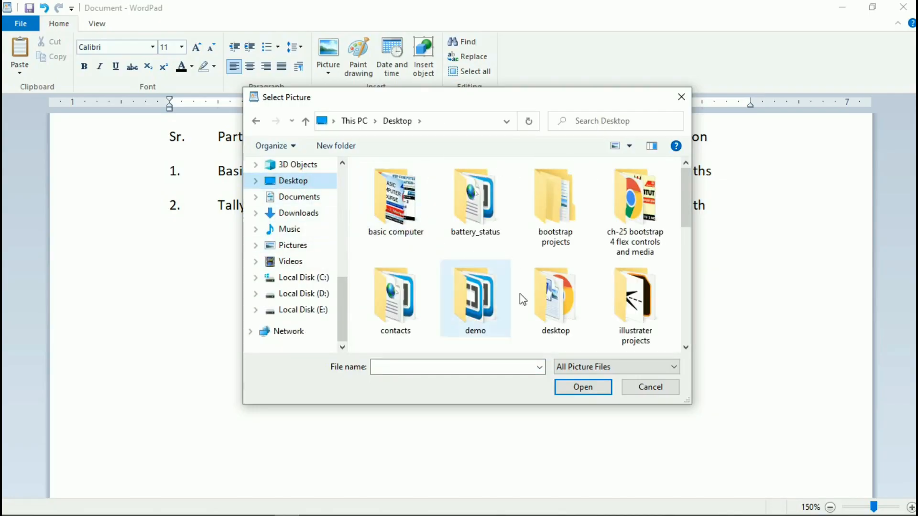
double_click(632, 308)
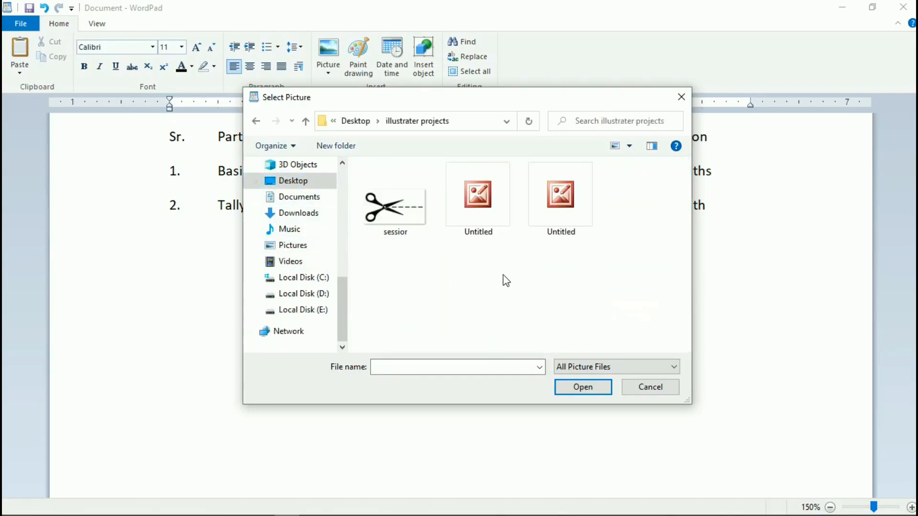
left_click(553, 205)
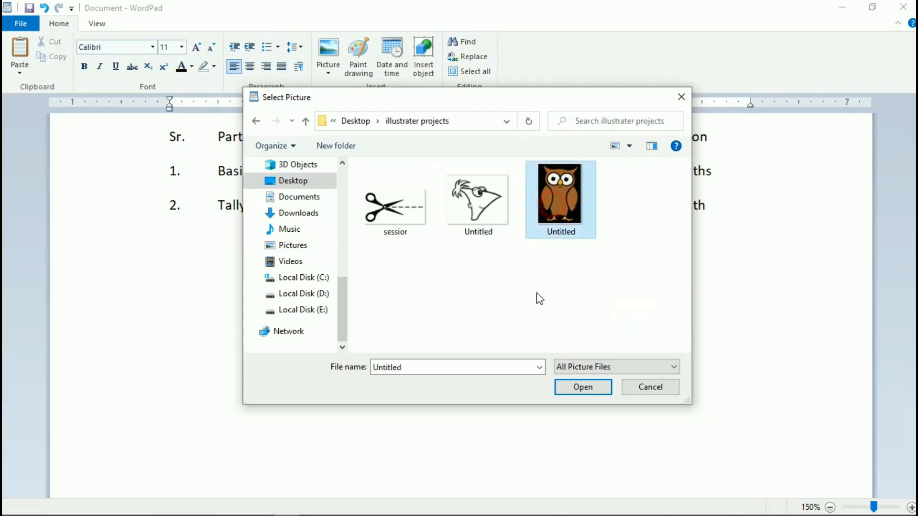
left_click(598, 390)
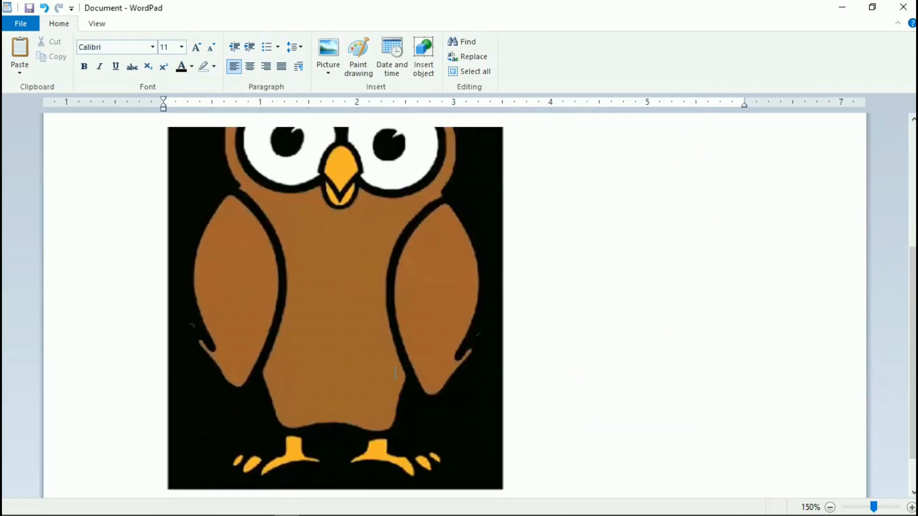
- Look over the inserted owl picture and zoom the document out to 100%
scroll(395, 373, "up", 5)
scroll(386, 368, "down", 7)
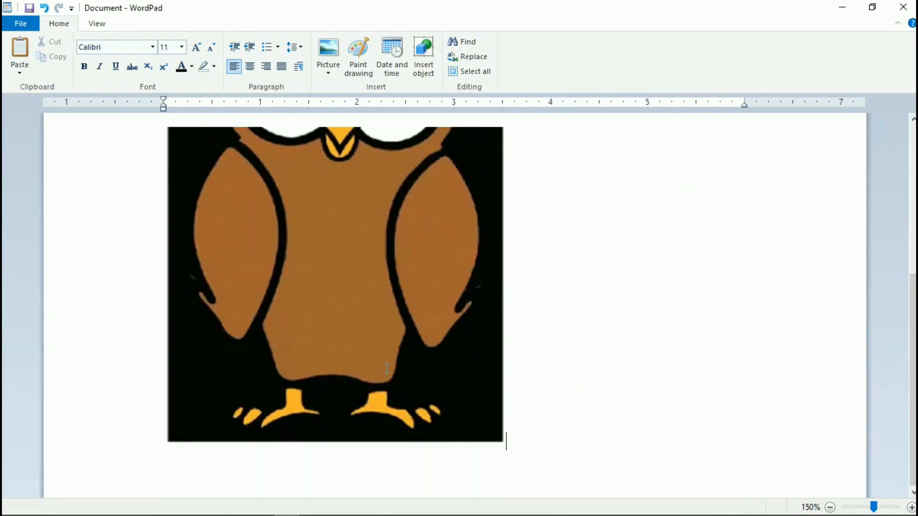
scroll(386, 368, "up", 5)
scroll(386, 369, "down", 4)
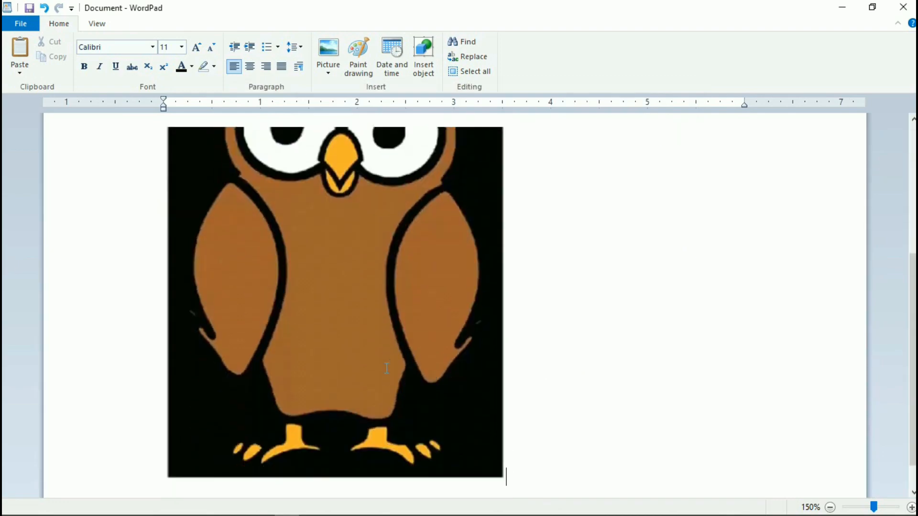
scroll(387, 368, "up", 5)
scroll(387, 368, "down", 3, "ctrl")
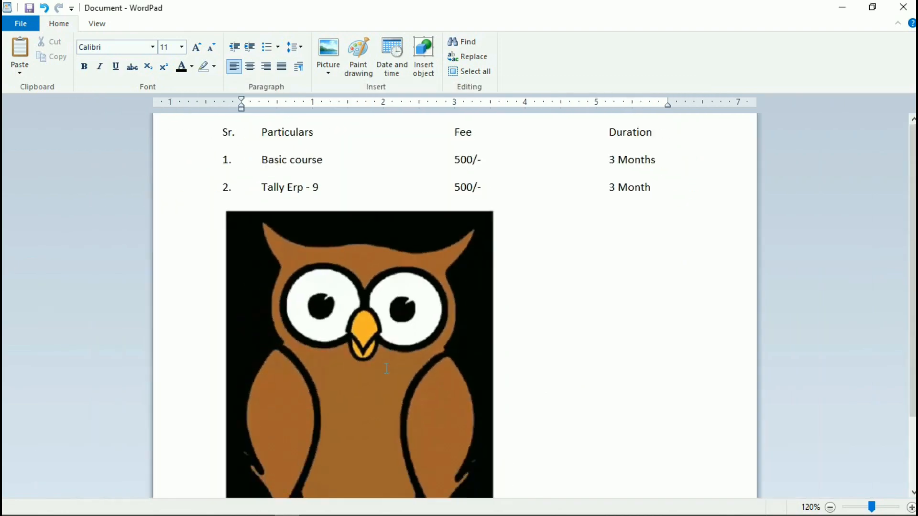
scroll(387, 369, "down", 2, "ctrl")
scroll(387, 368, "down", 2)
scroll(387, 368, "up", 2)
scroll(387, 307, "down", 1)
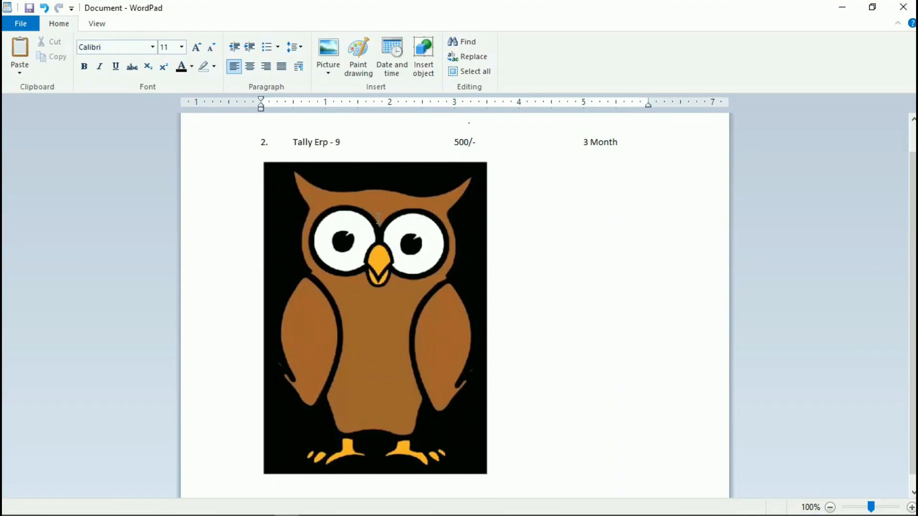
- Resize the owl picture to about 1.2 inches wide and 1.4 inches tall
left_click(385, 281)
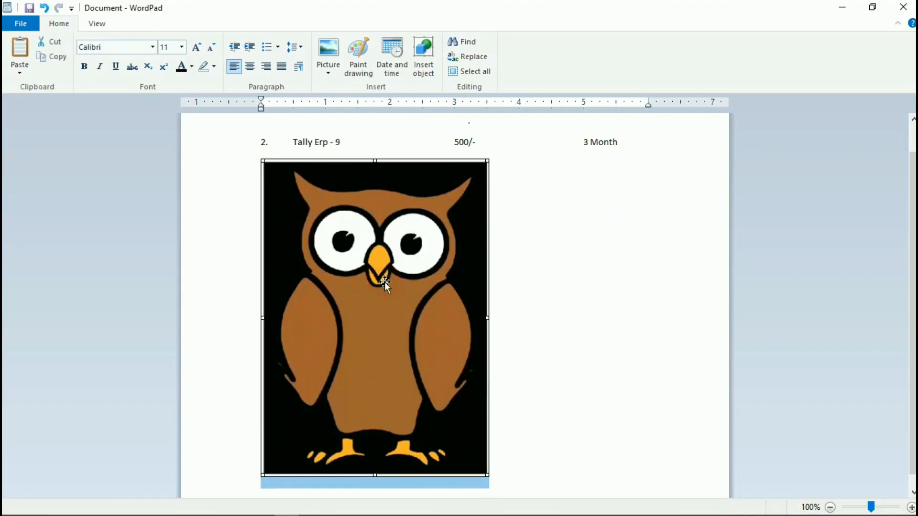
left_click_drag(487, 474, 396, 343)
mouse_move(333, 253)
left_mouse_down()
mouse_move(364, 268)
mouse_move(420, 240)
mouse_move(422, 270)
mouse_move(339, 258)
mouse_move(330, 247)
left_mouse_up()
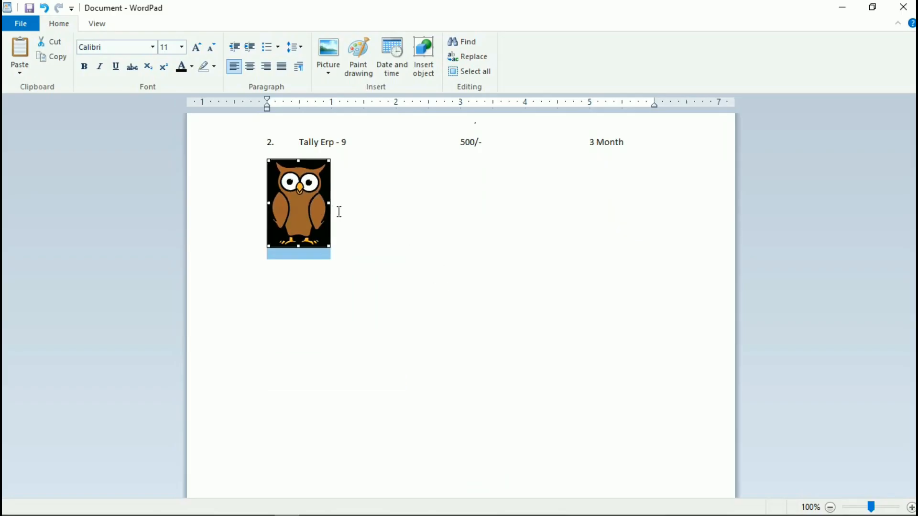
left_click_drag(330, 203, 394, 209)
left_click_drag(389, 209, 340, 205)
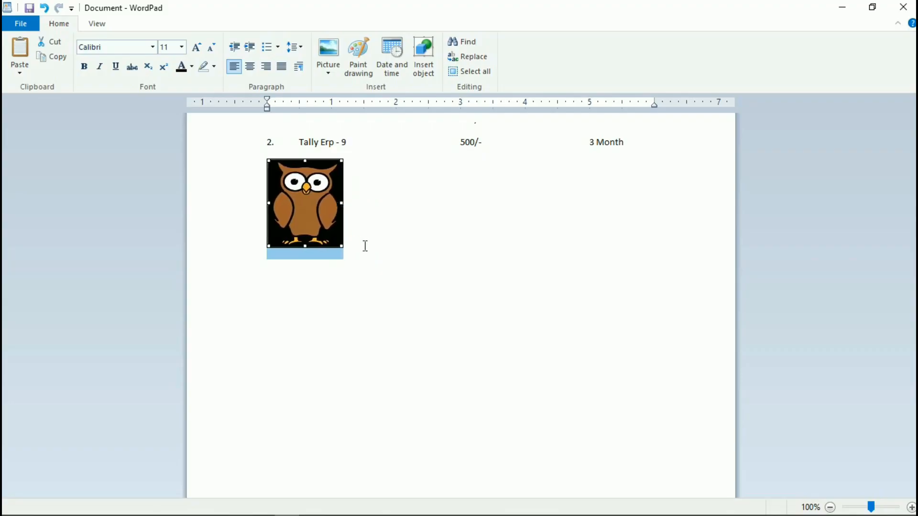
left_click(364, 246)
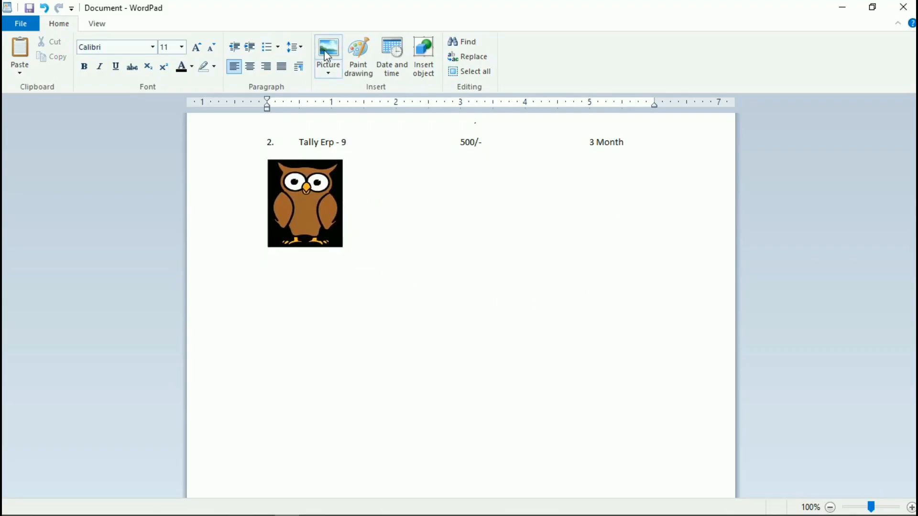
- Insert a Paint drawing below the owl picture containing a black circle about 132 px in diameter, and return to the document
left_click(358, 233)
left_click(364, 59)
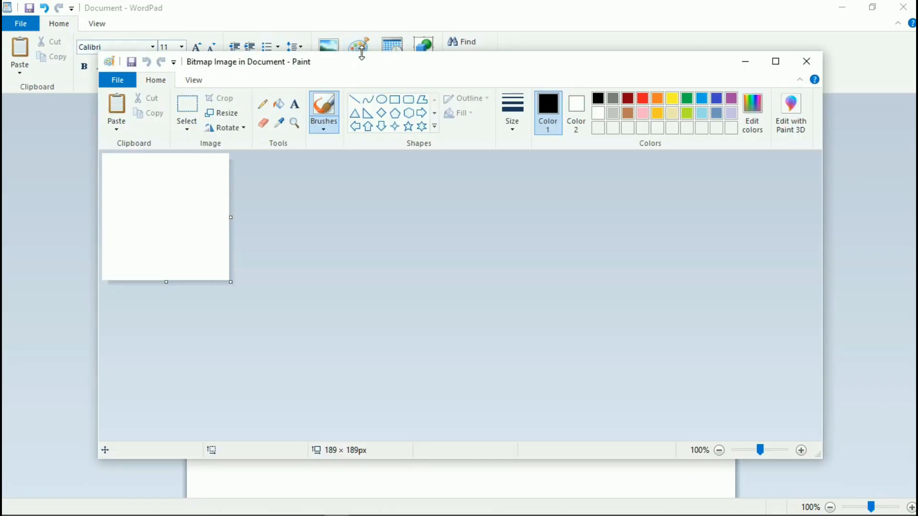
left_click(185, 275)
left_click(382, 99)
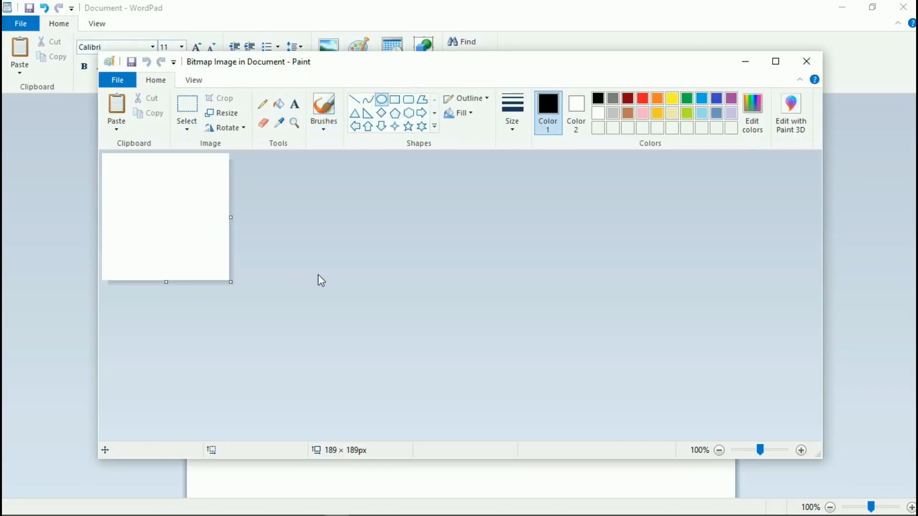
left_click_drag(127, 182, 213, 263)
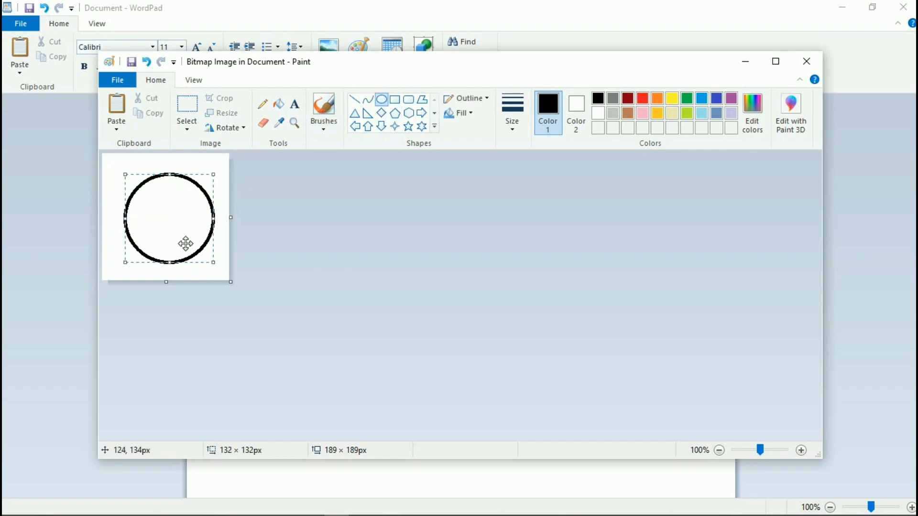
left_click(807, 61)
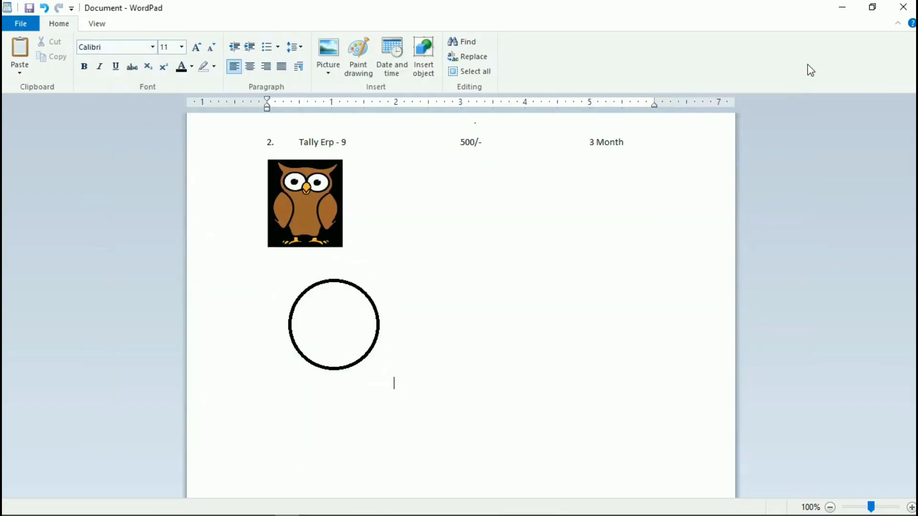
- Start a new line below the circle drawing and insert the date in the format "Wednesday, 18 March, 2020"
left_click(313, 310)
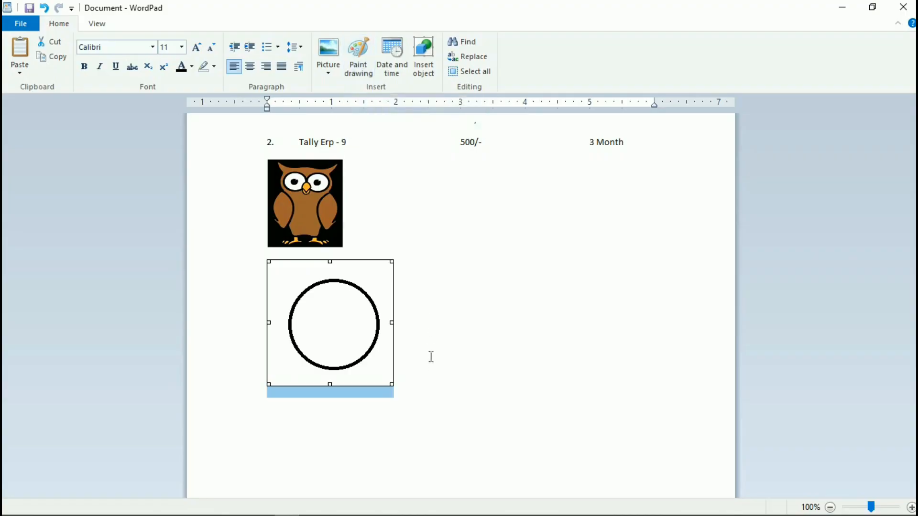
left_click(420, 378)
key("Return")
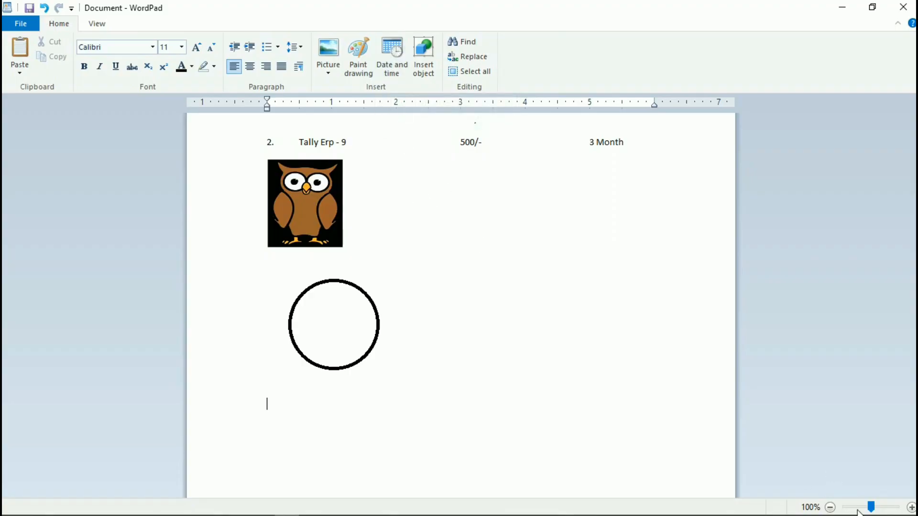
mouse_move(872, 510)
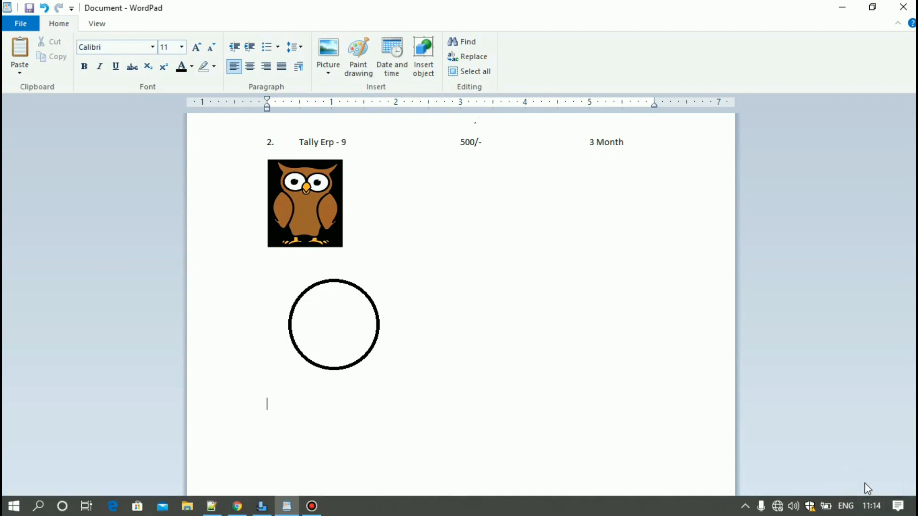
left_click(392, 54)
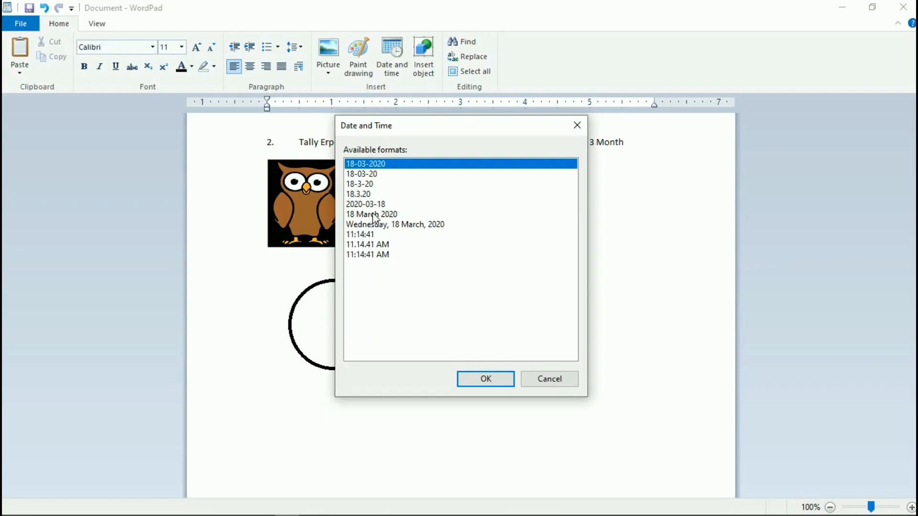
left_click(373, 215)
left_click(360, 205)
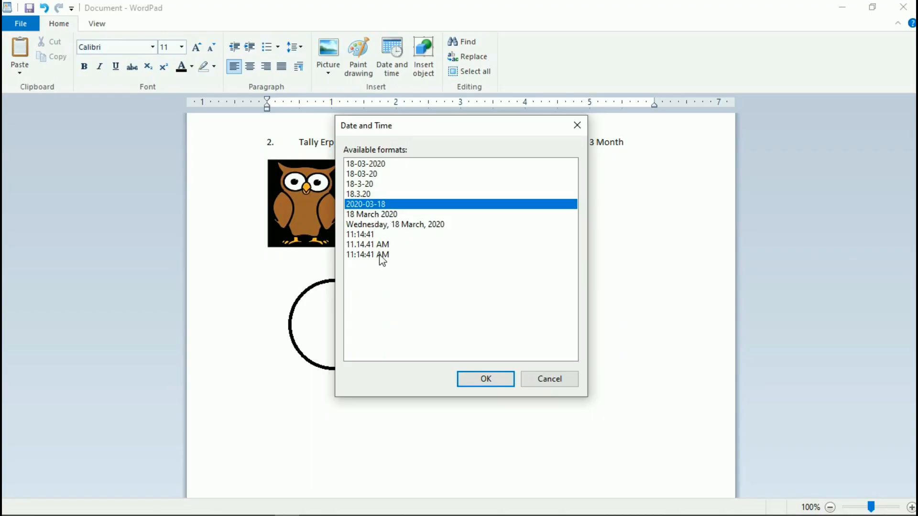
left_click(391, 225)
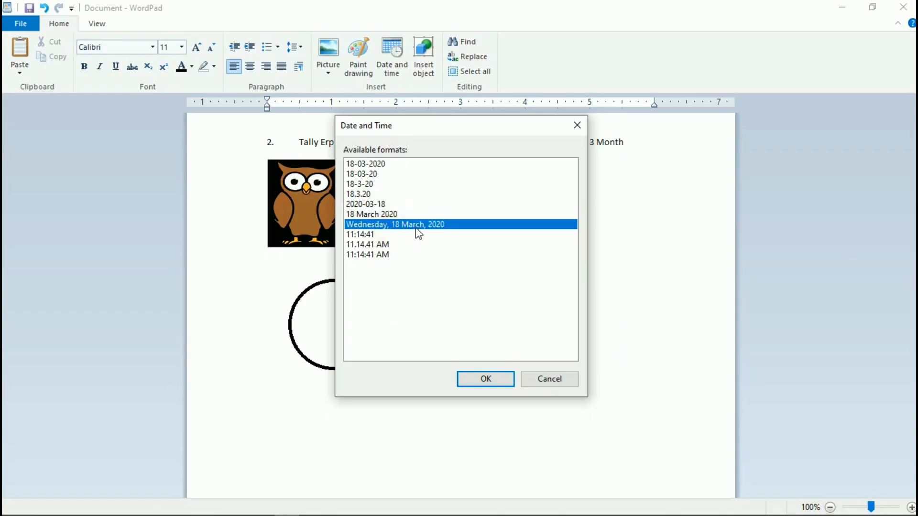
left_click(494, 381)
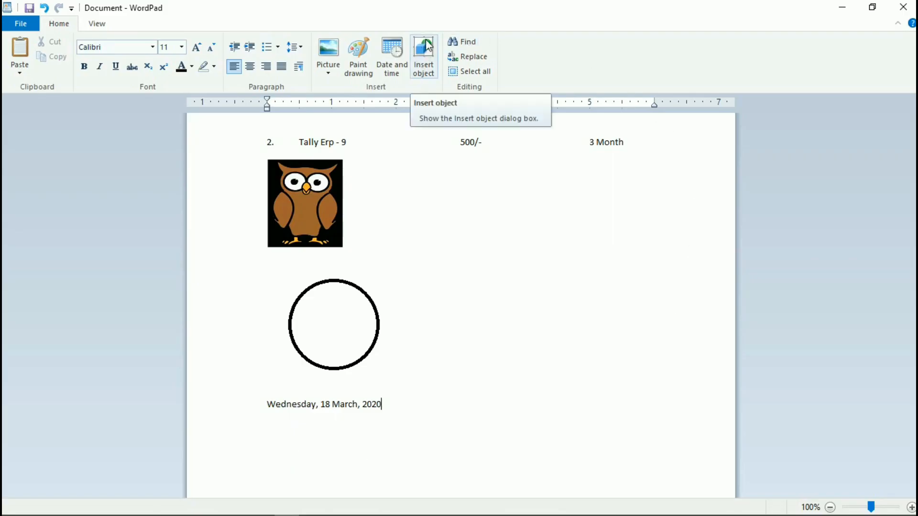
left_click(426, 76)
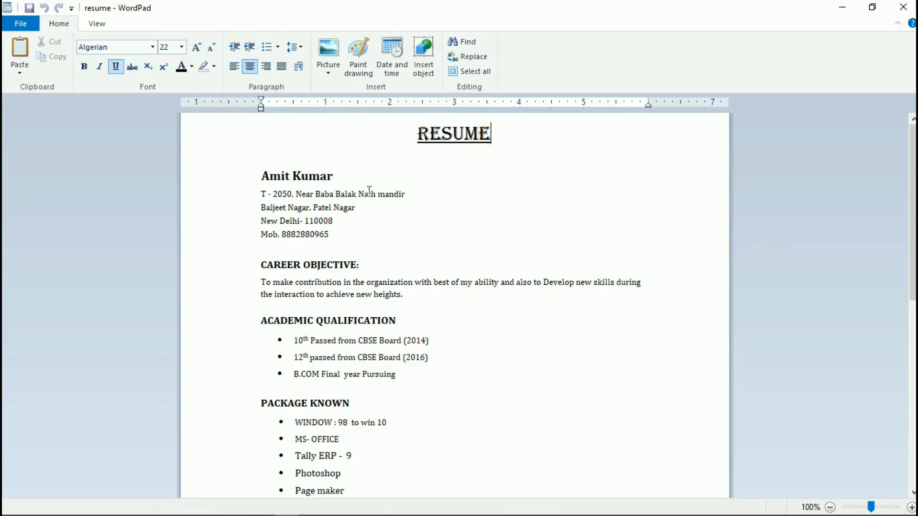
- Examine the resume document's layout and formatting, from the title and contact details through the qualifications and work experience to the declaration
scroll(342, 176, "down", 4)
scroll(342, 225, "down", 10)
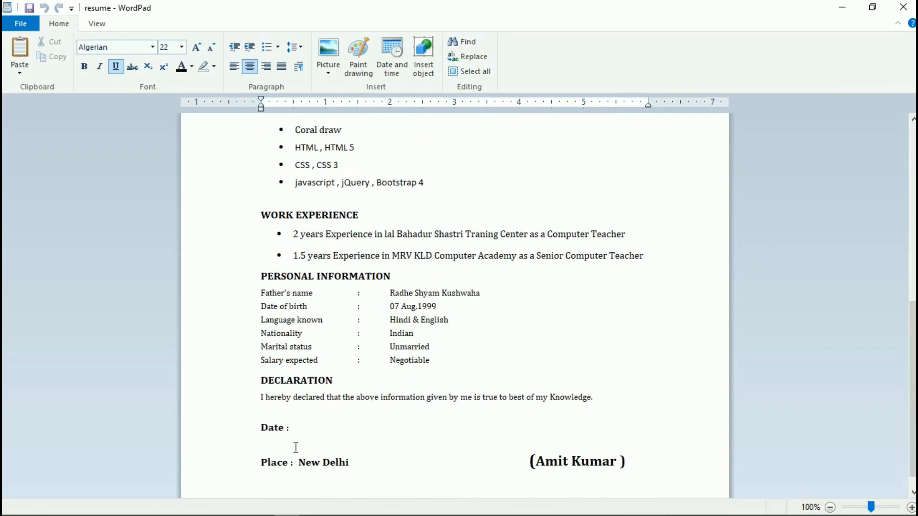
scroll(337, 463, "up", 12)
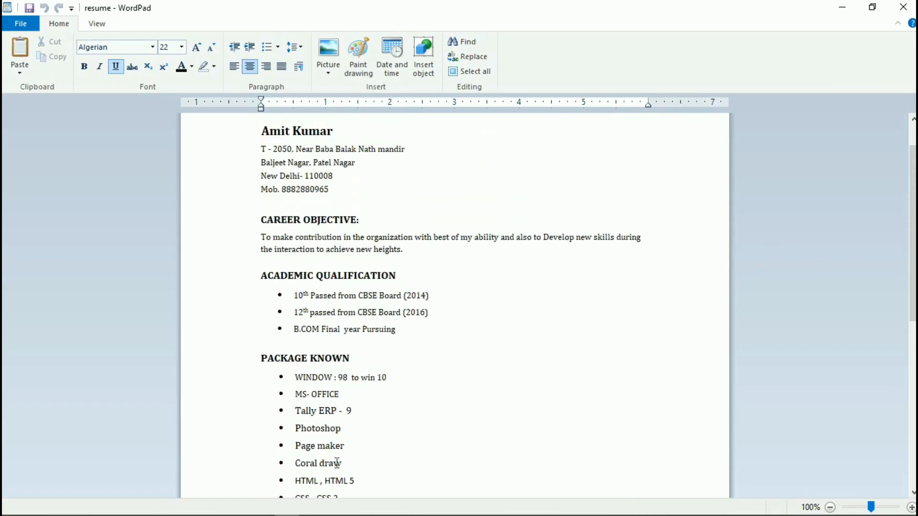
scroll(337, 463, "up", 2)
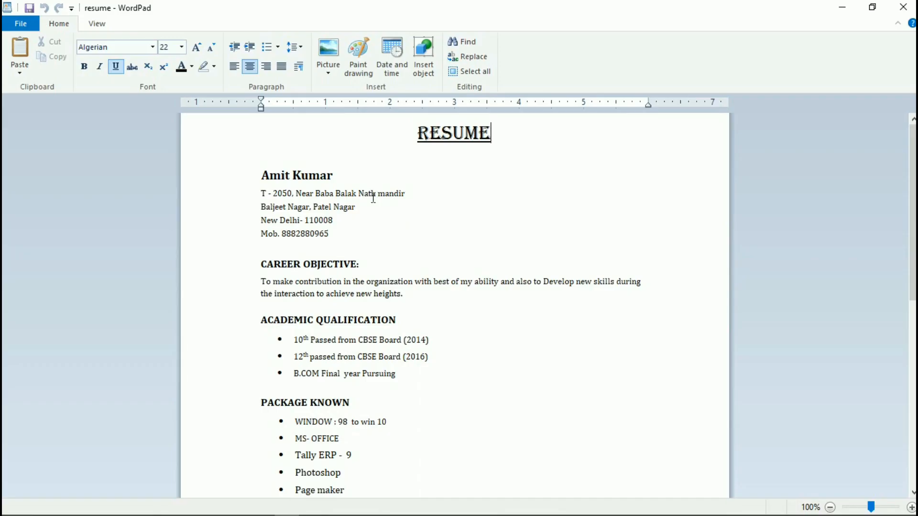
left_click(255, 177)
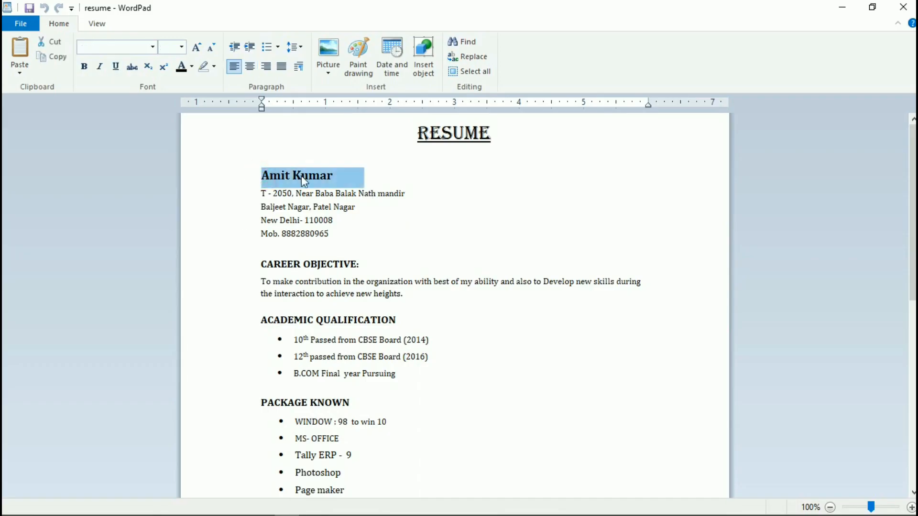
left_click(340, 180)
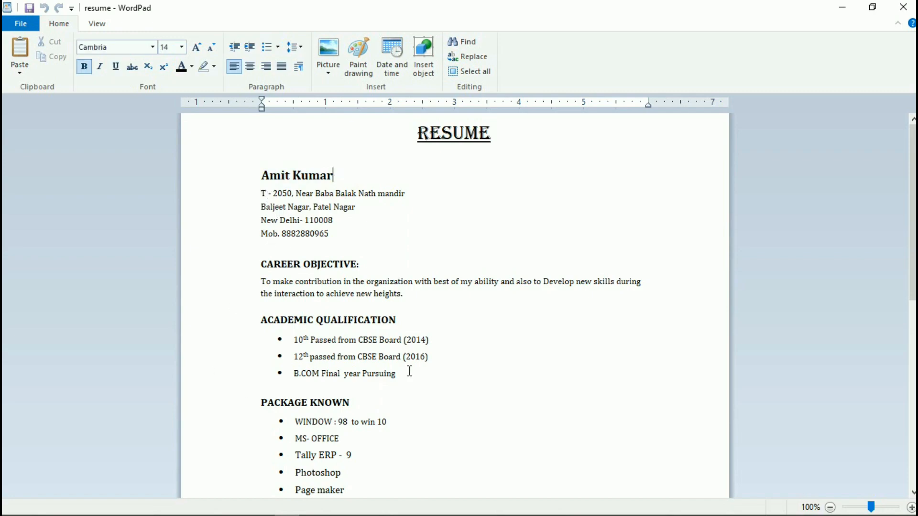
scroll(354, 358, "down", 3)
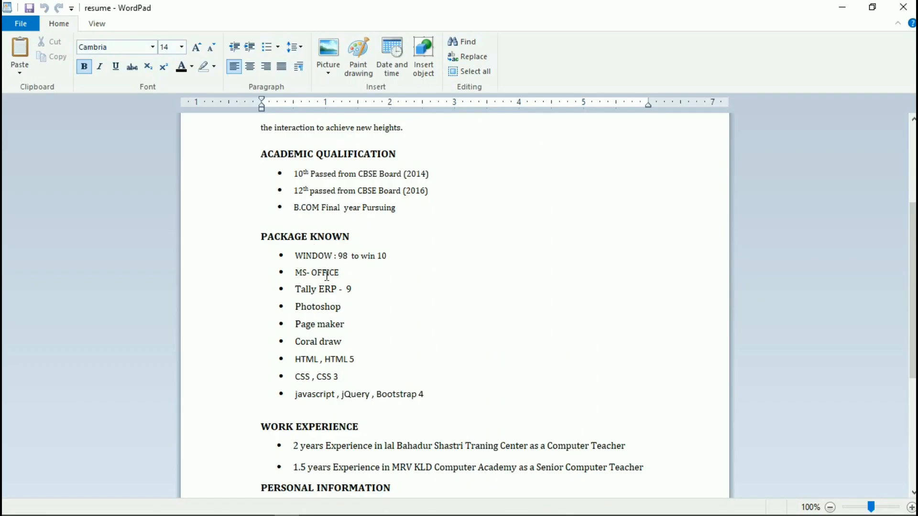
scroll(359, 412, "down", 2)
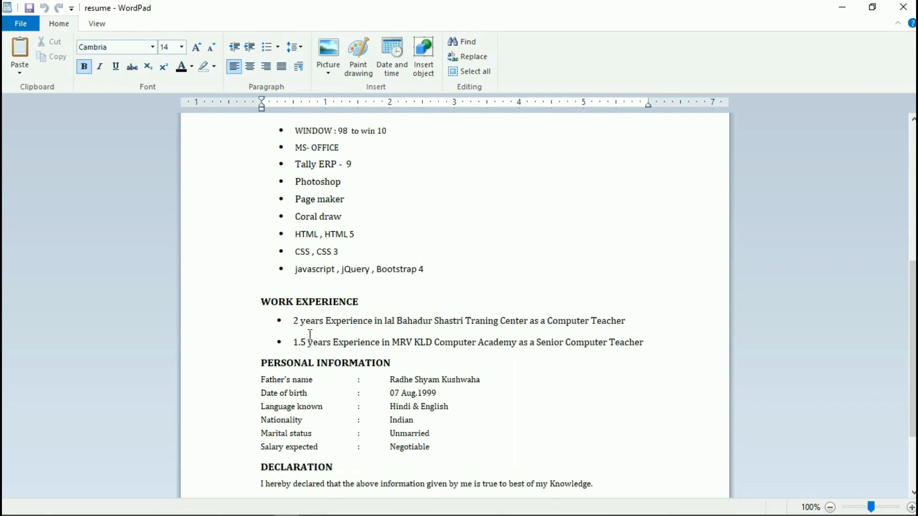
scroll(408, 335, "down", 2)
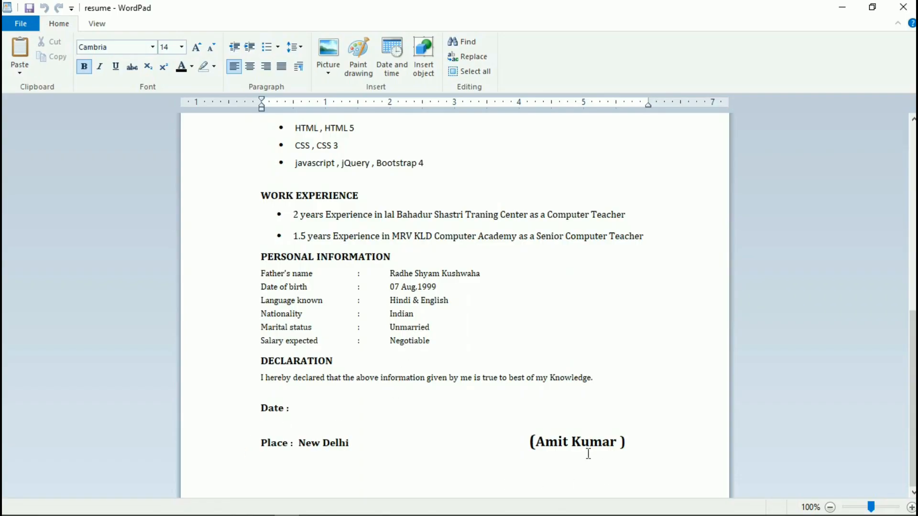
scroll(383, 397, "up", 1)
scroll(384, 397, "up", 8)
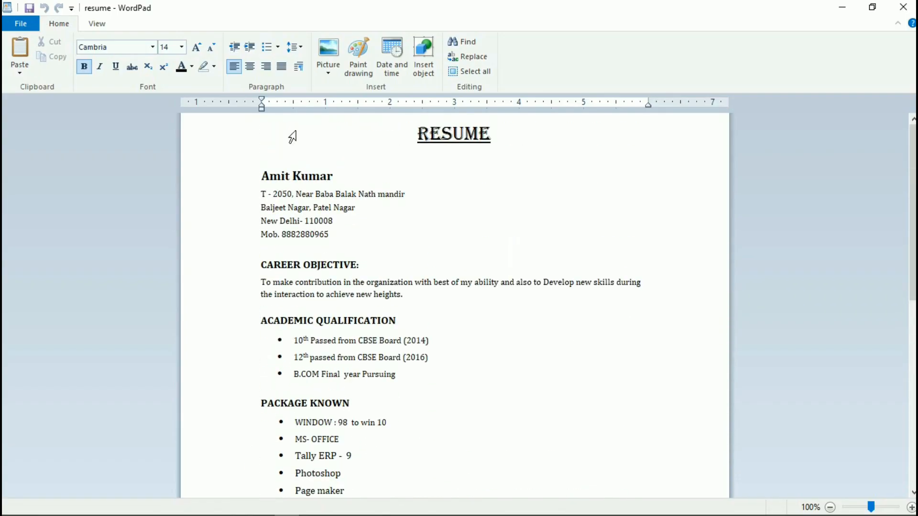
scroll(472, 393, "down", 6)
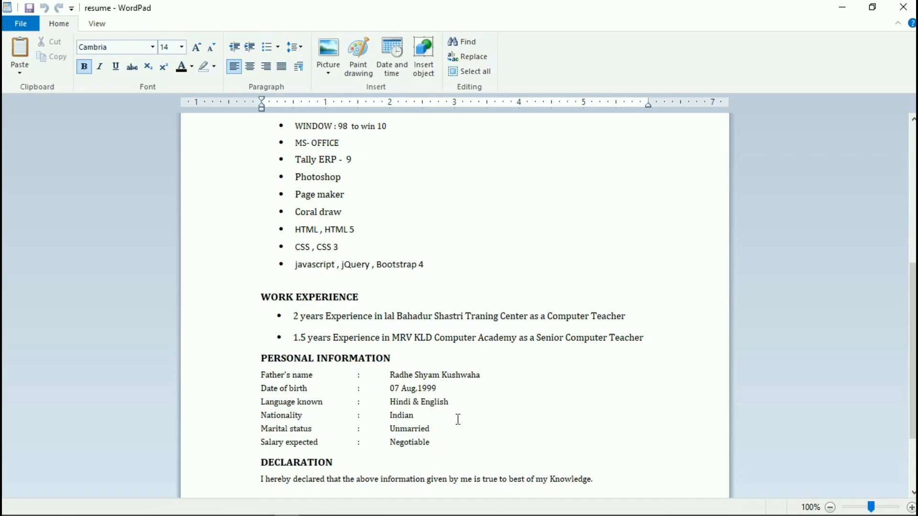
scroll(414, 381, "up", 10)
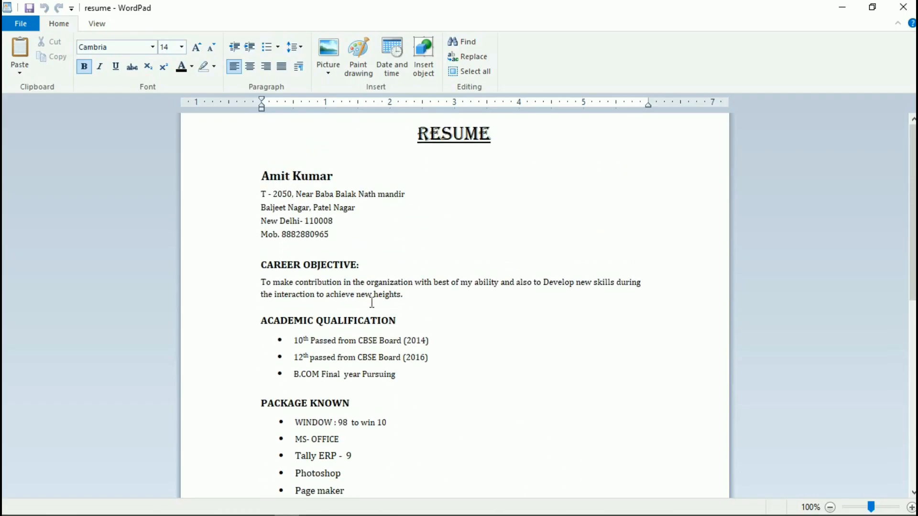